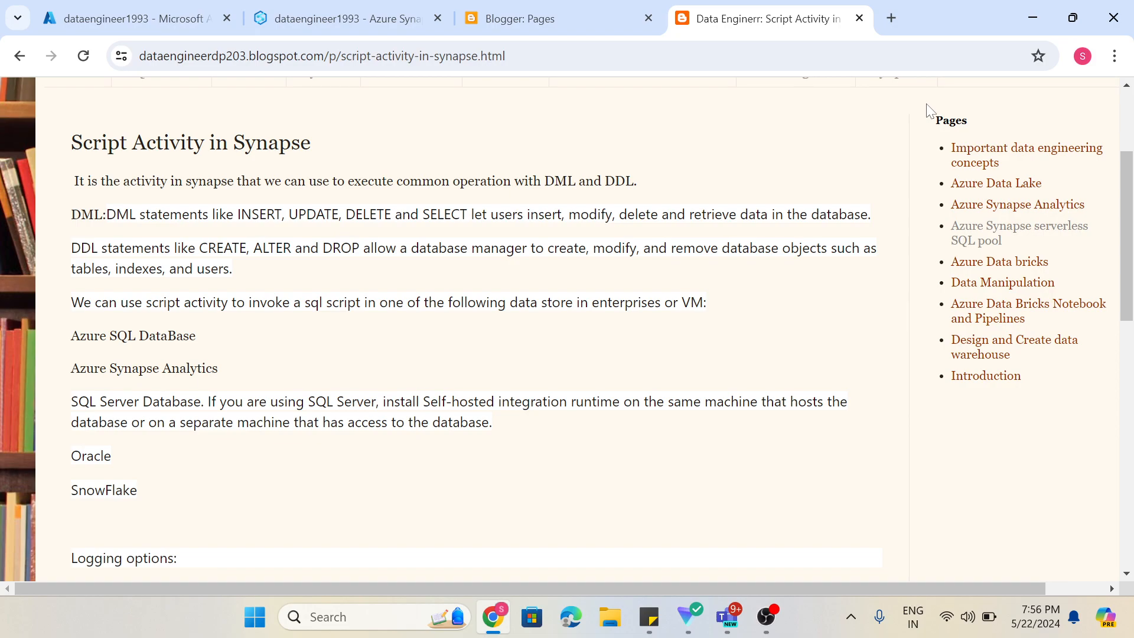
Switch to Synapse Studio, create a new pipeline and add a Script activity to its canvas
click(397, 18)
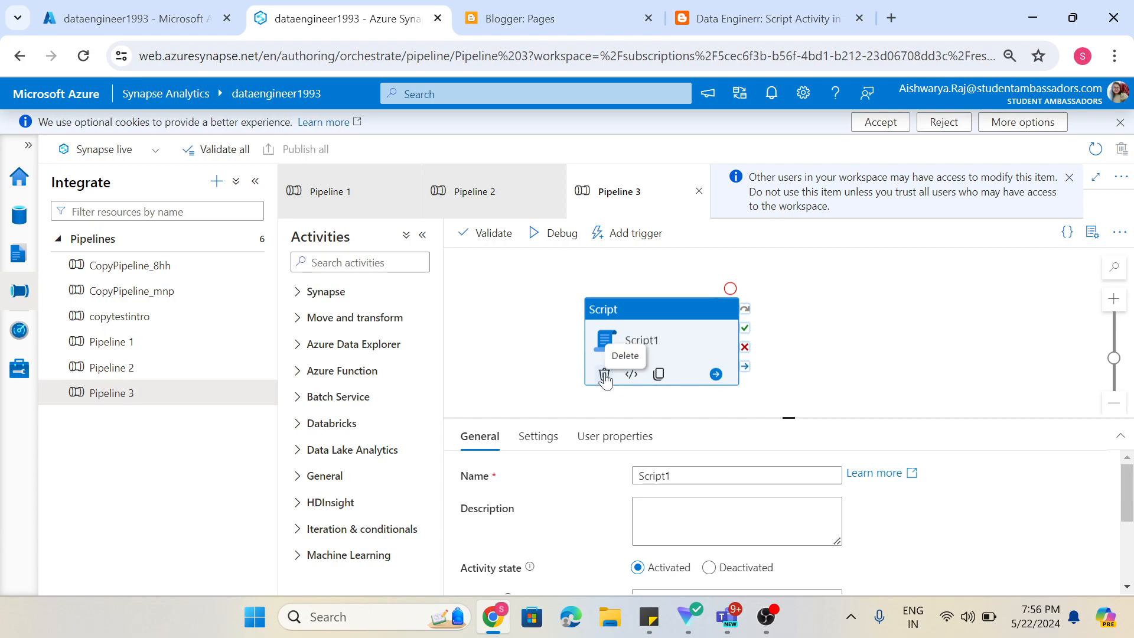
click(214, 182)
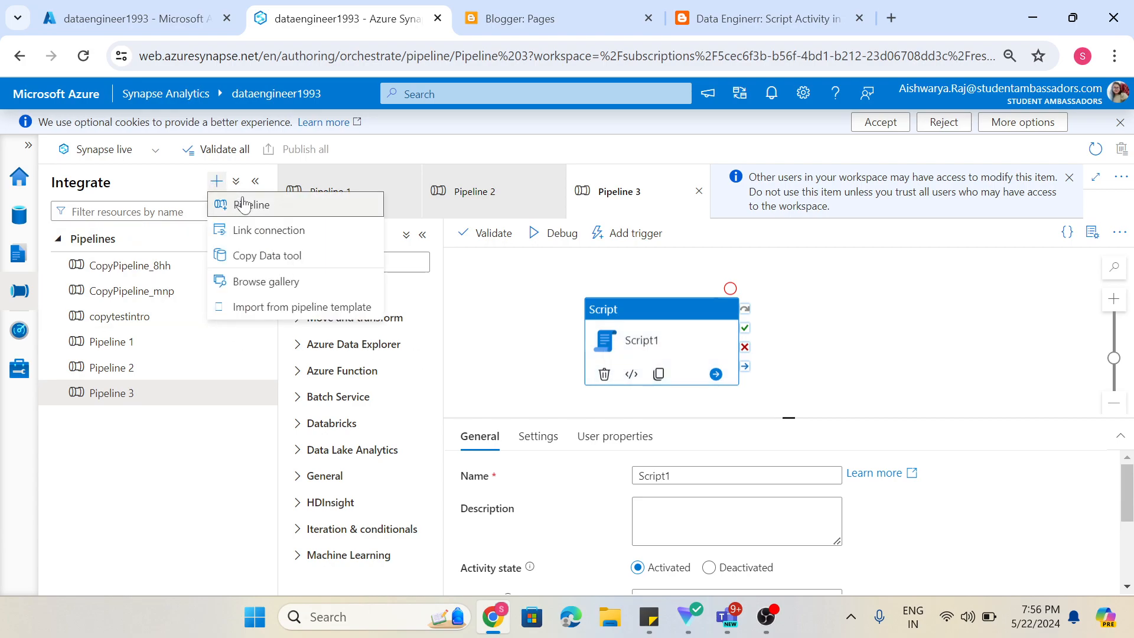
click(227, 205)
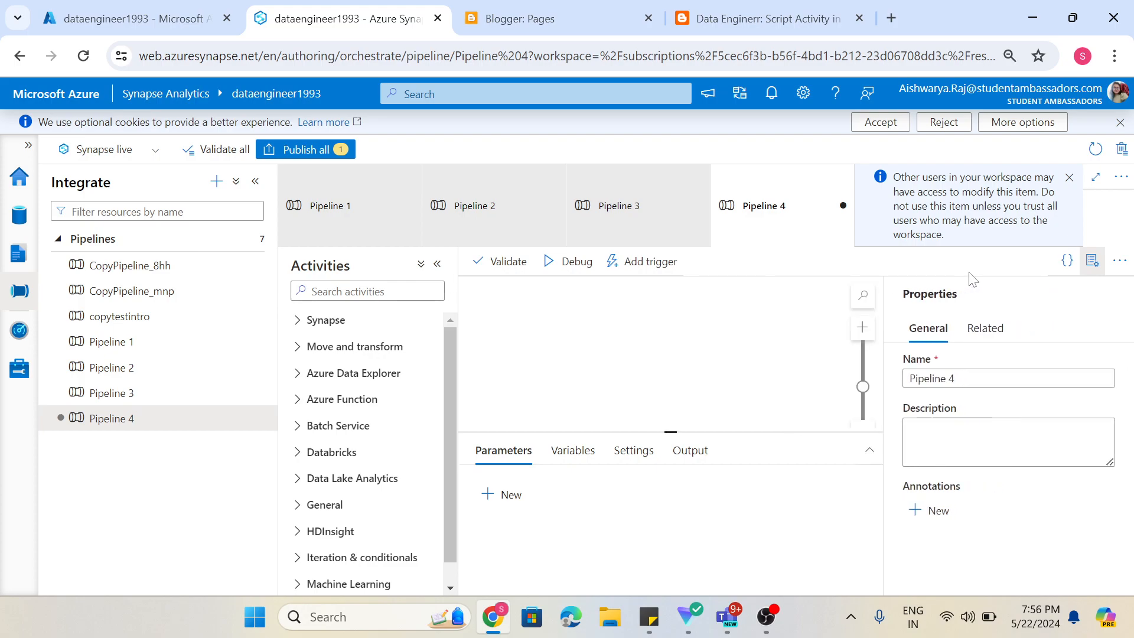
click(367, 291)
text(scr)
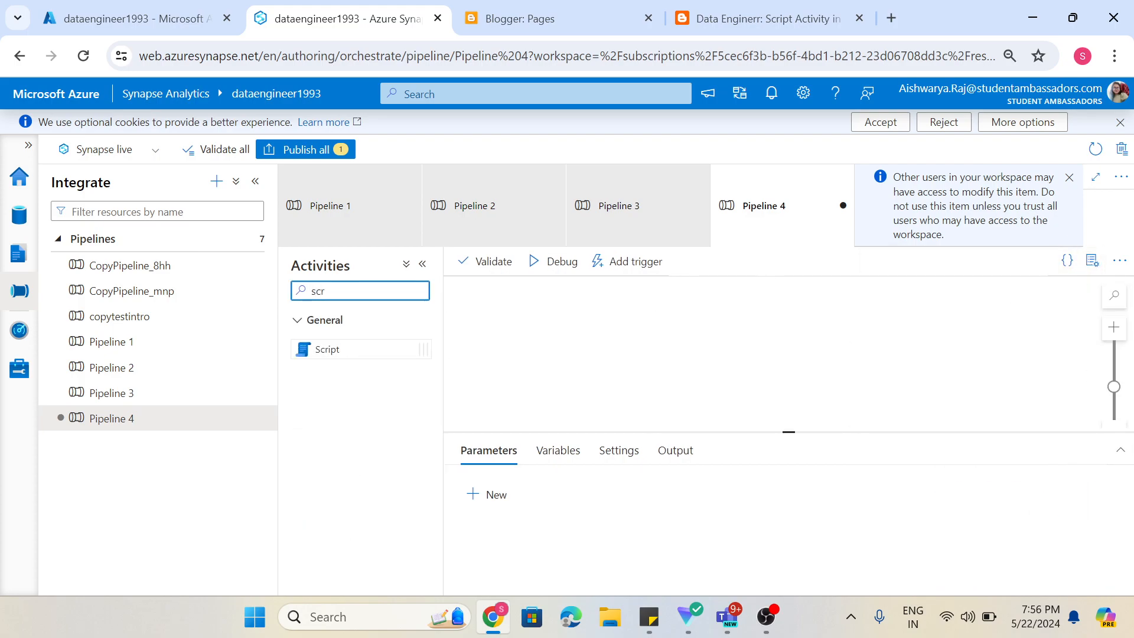
drag(320, 349, 581, 326)
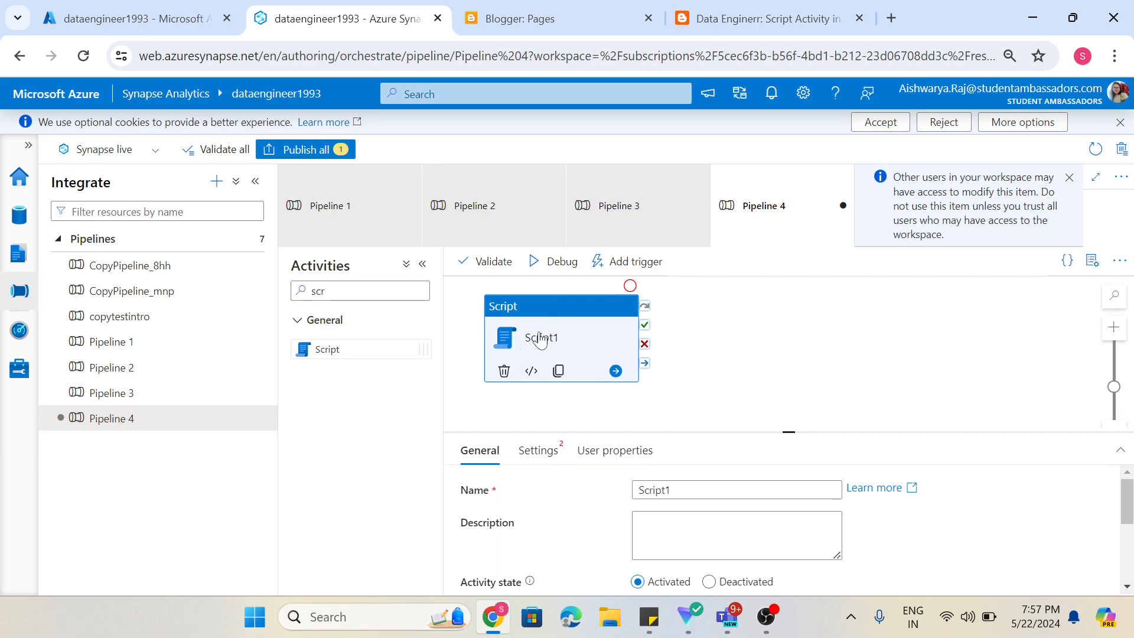
Open the workspace's list of linked services in the management settings
click(20, 368)
scroll(127, 479, down, 2)
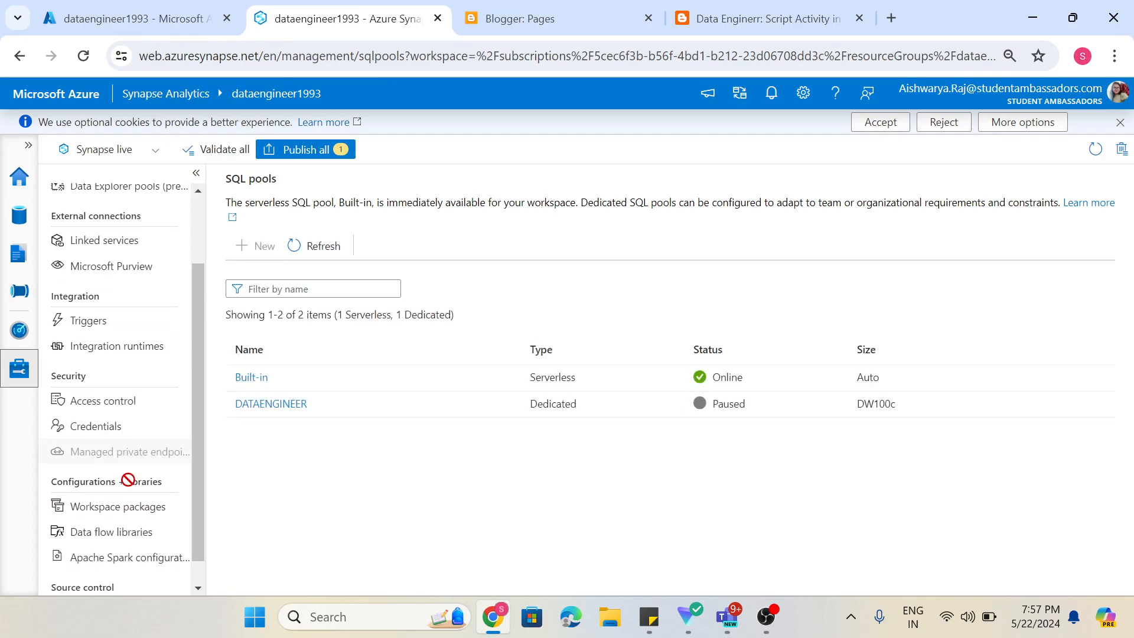
scroll(136, 496, up, 4)
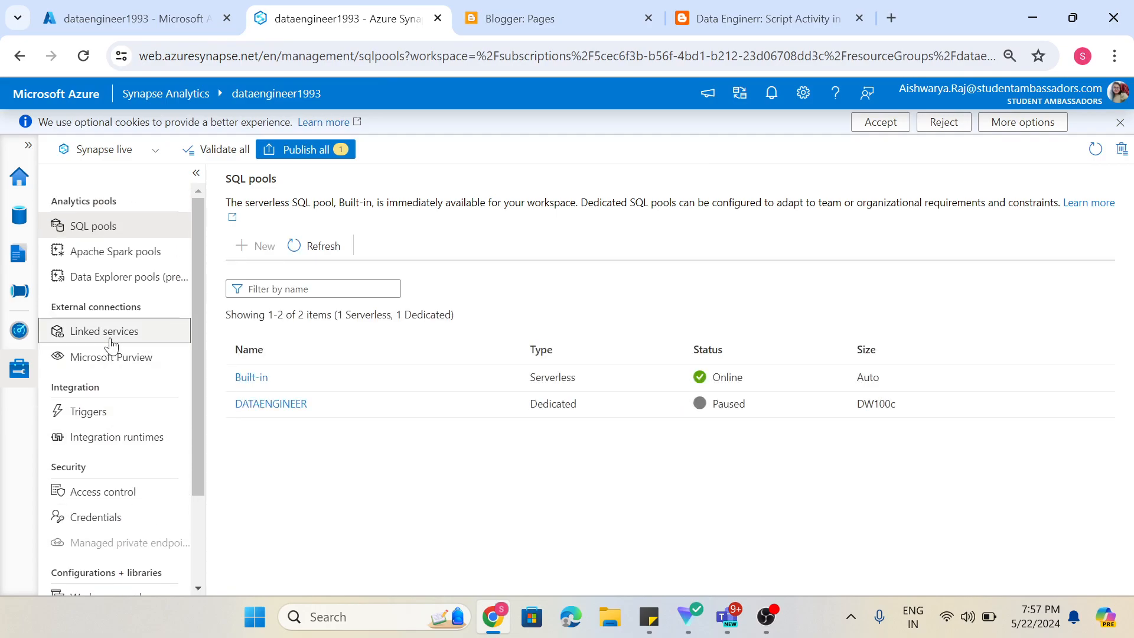
click(111, 344)
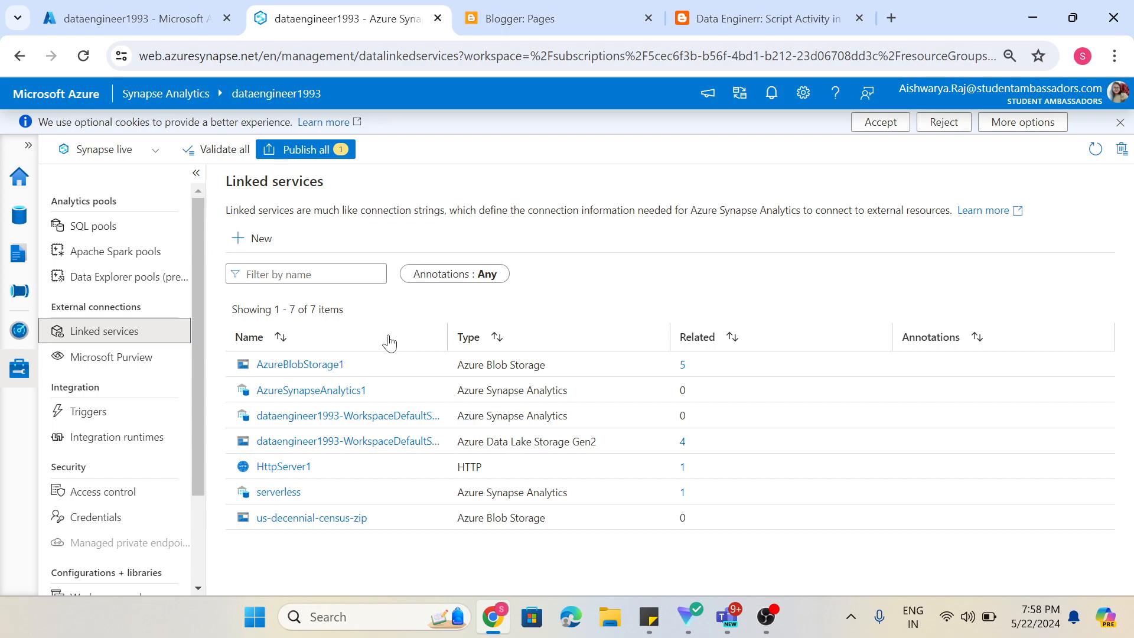
Copy the serverless SQL endpoint from the dataengineer1993 workspace overview in the Azure portal
click(136, 19)
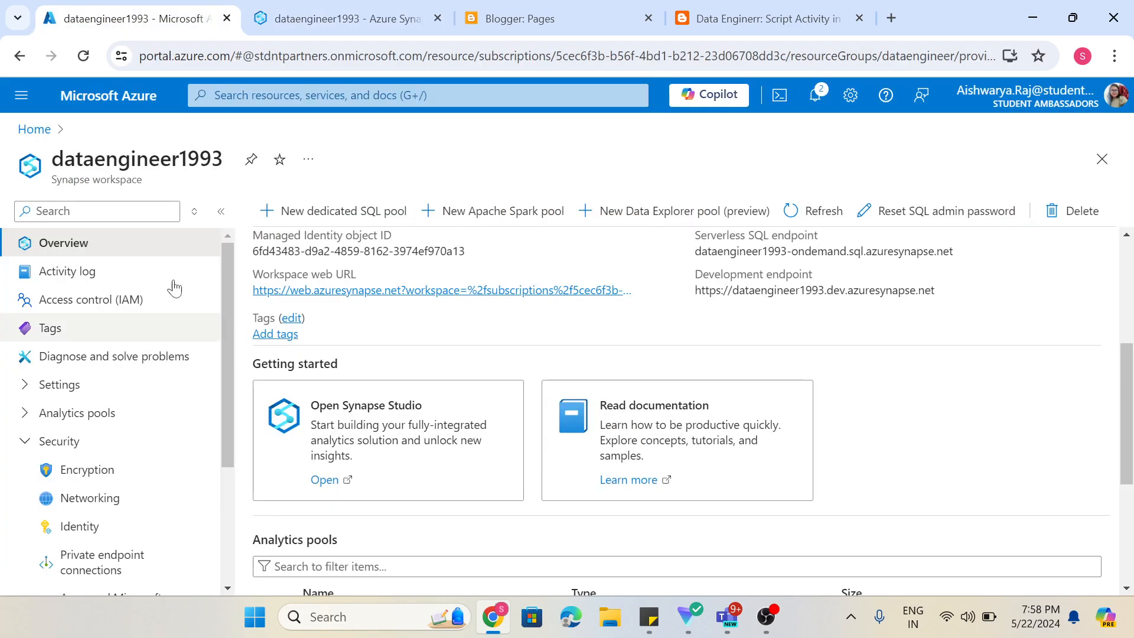
scroll(347, 366, up, 5)
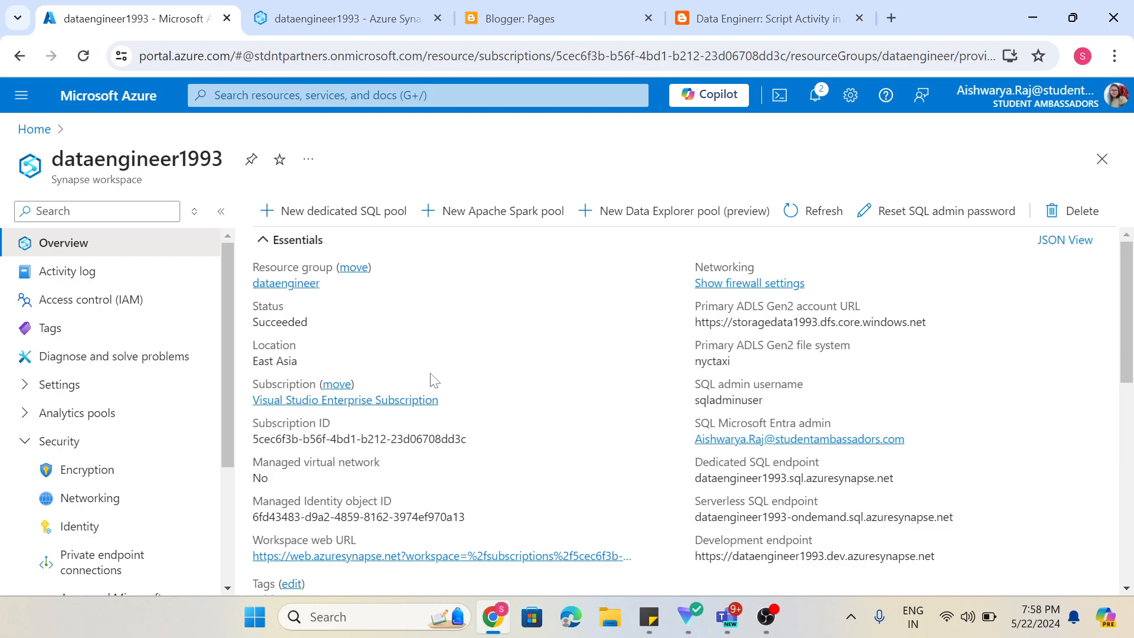
scroll(590, 401, down, 3)
mouse_move(749, 341)
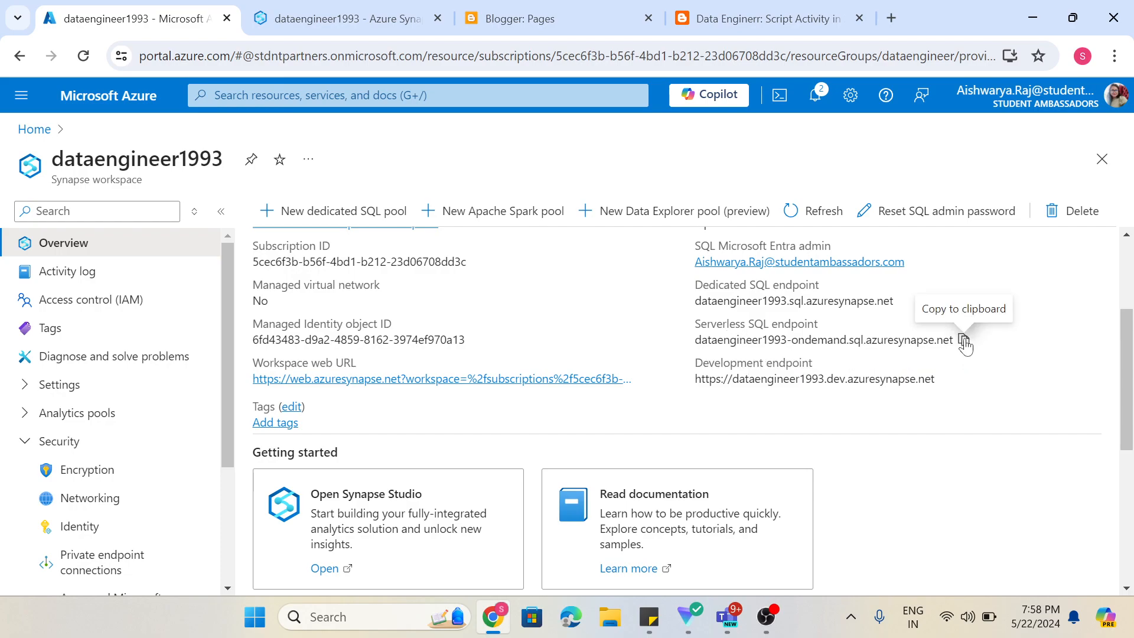
click(962, 342)
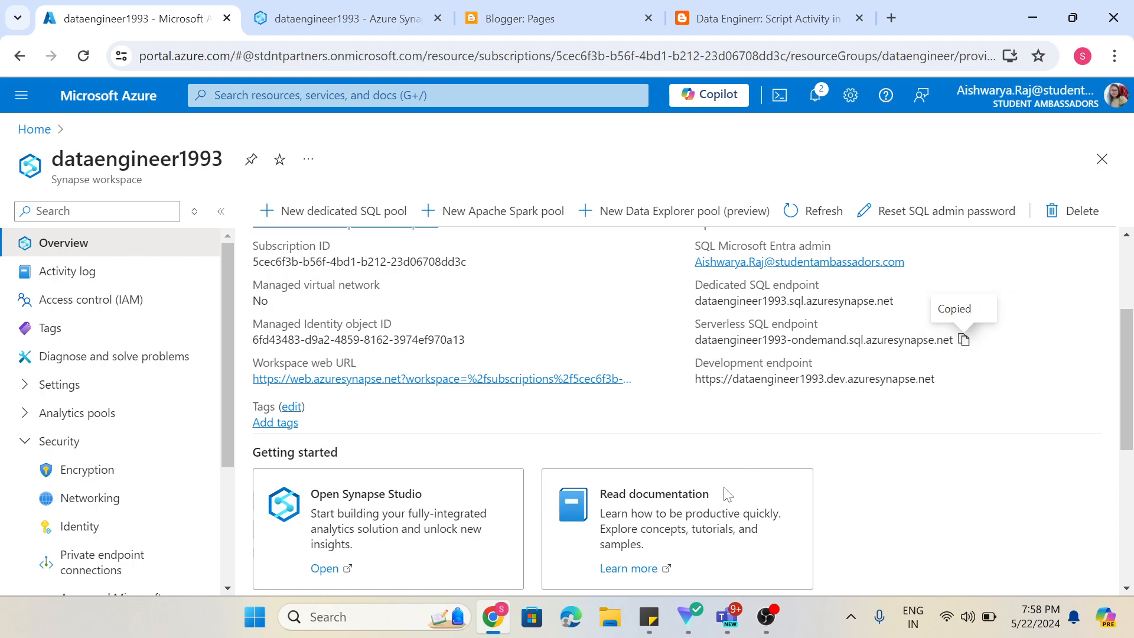
Open Notepad and paste the copied serverless SQL endpoint on a new line below nyc_taxi_ldw
click(334, 627)
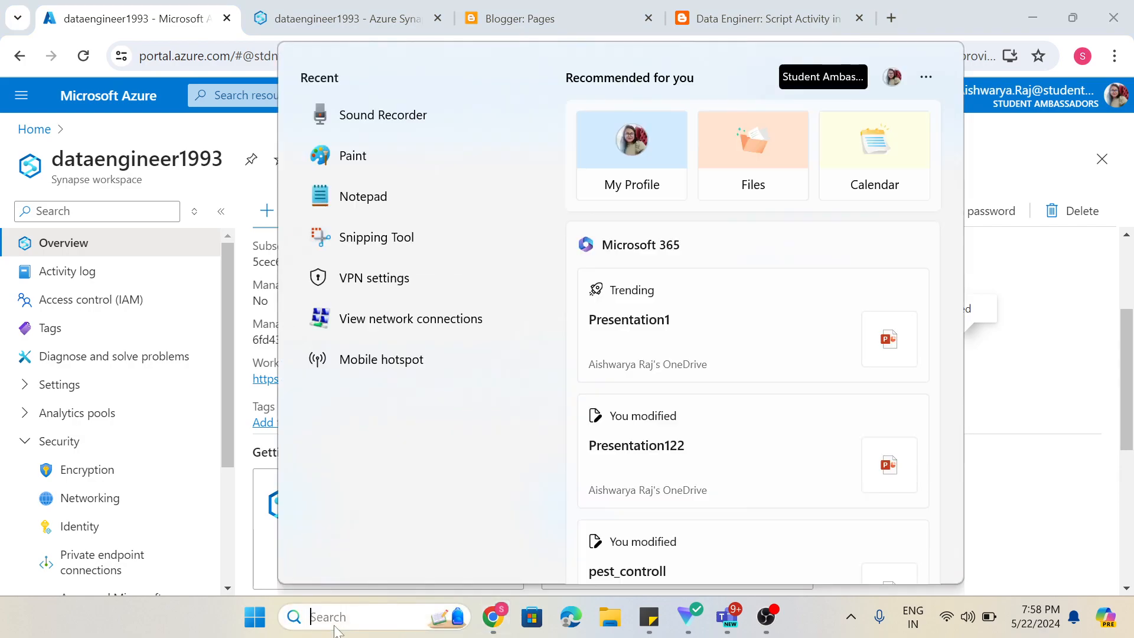
text(ni)
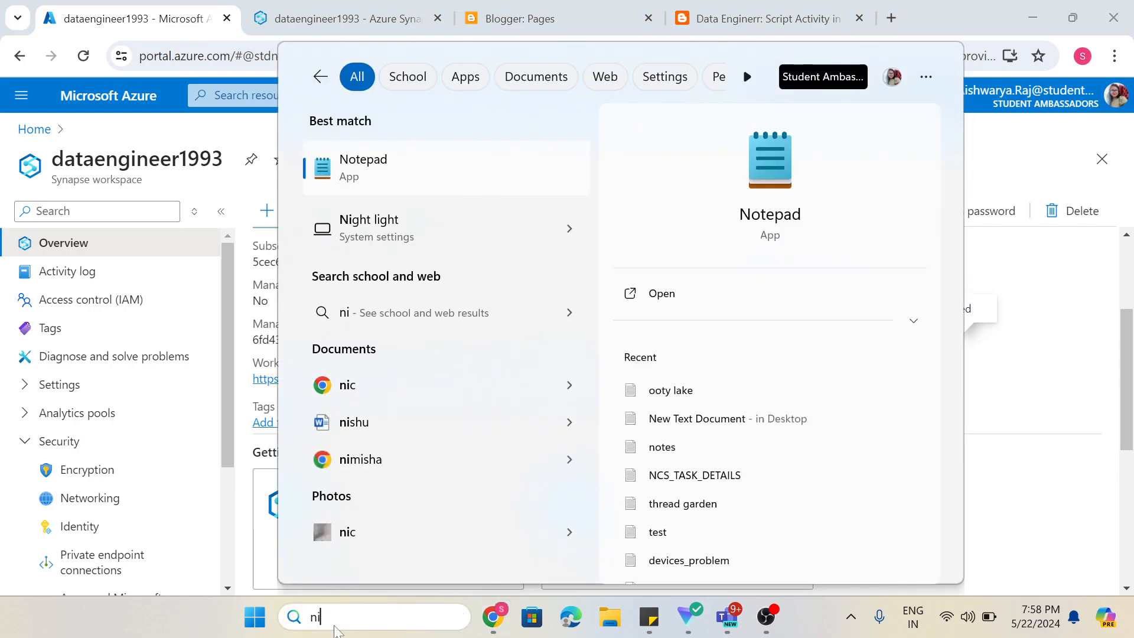
click(660, 303)
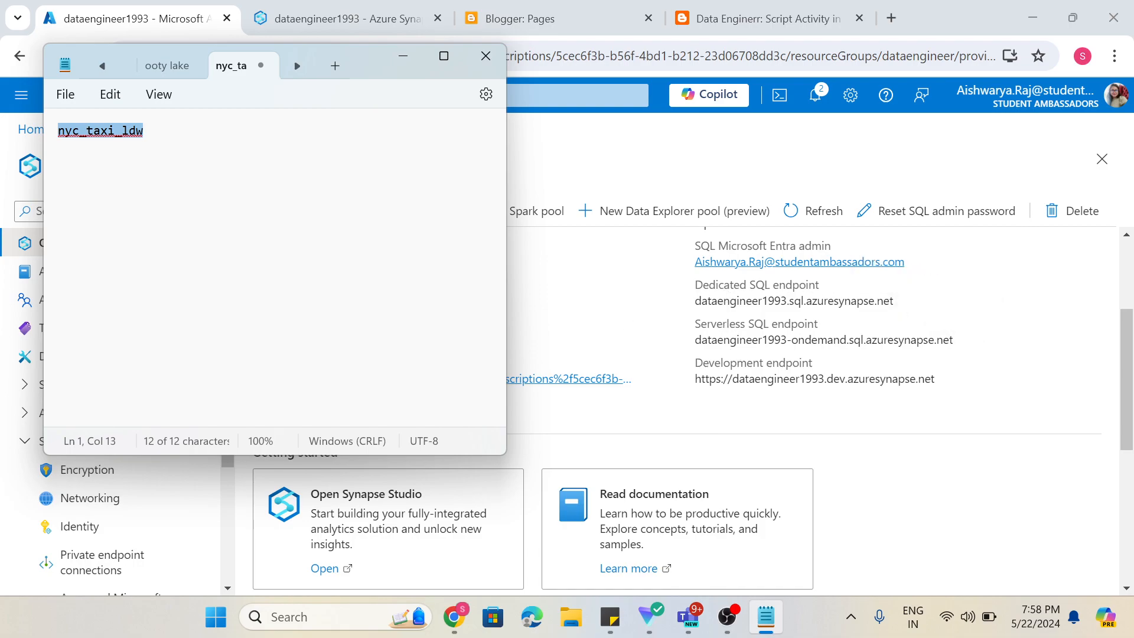
click(282, 177)
key(Return)
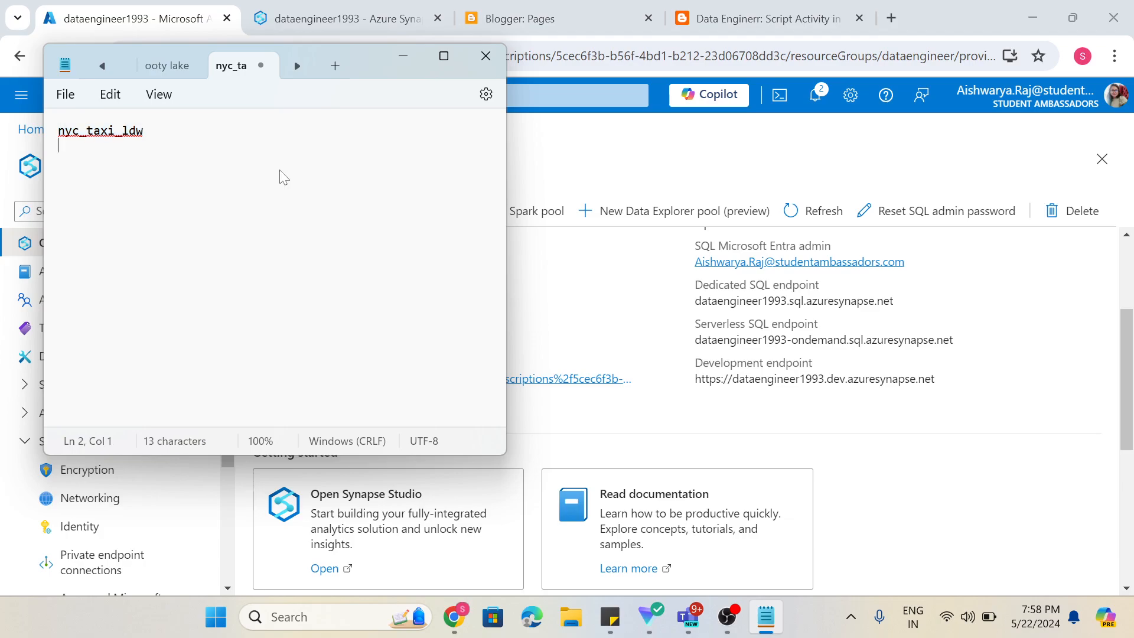
key(ctrl+v)
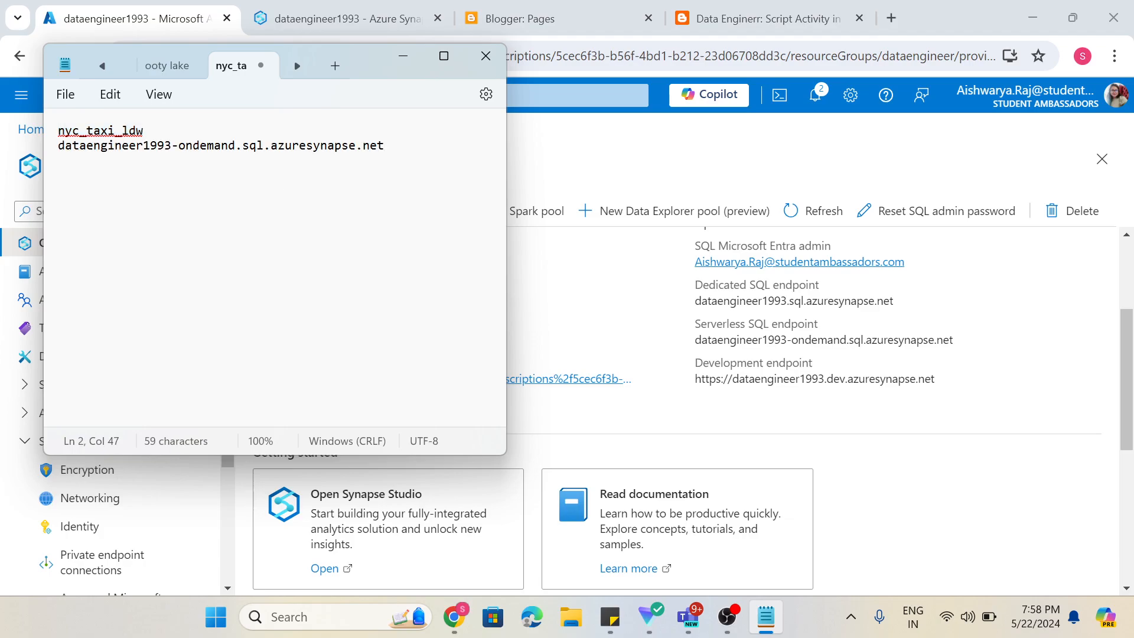
click(313, 144)
click(403, 56)
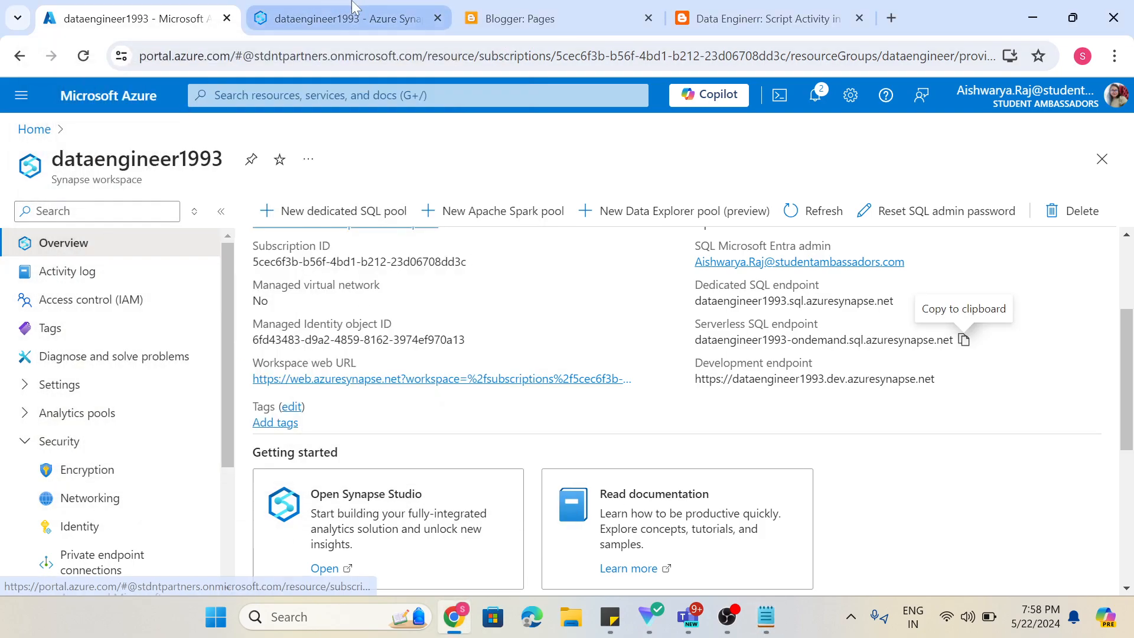
Return to Synapse Studio, start a new linked service and search "syn" to select the Azure Synapse Analytics type
click(353, 18)
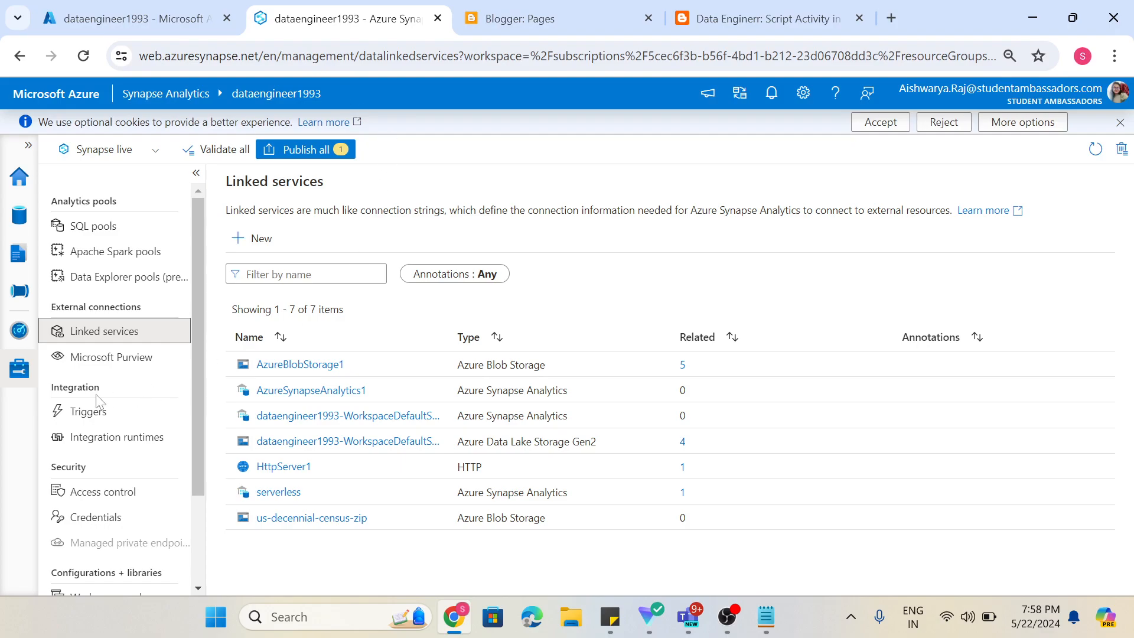
scroll(57, 392, down, 2)
scroll(58, 393, down, 1)
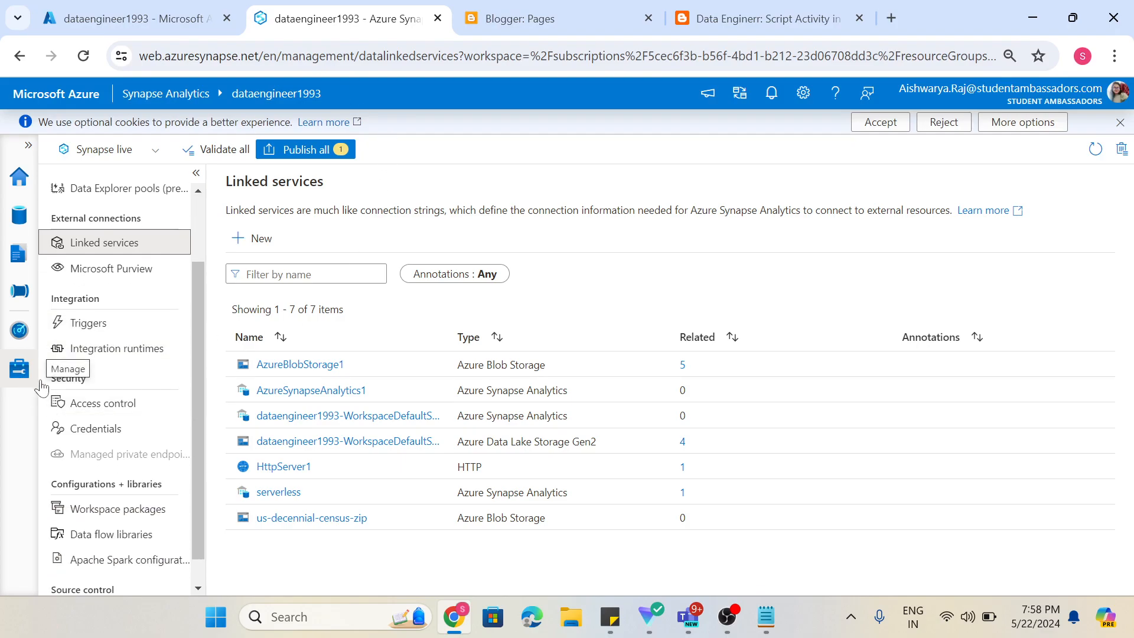
click(262, 242)
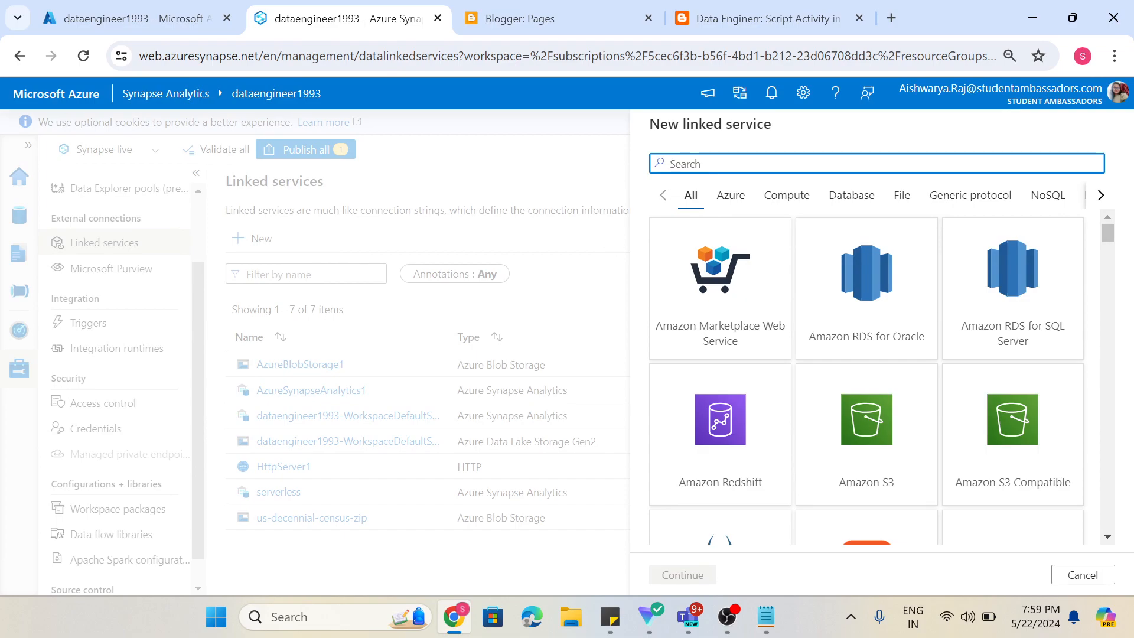
text(s)
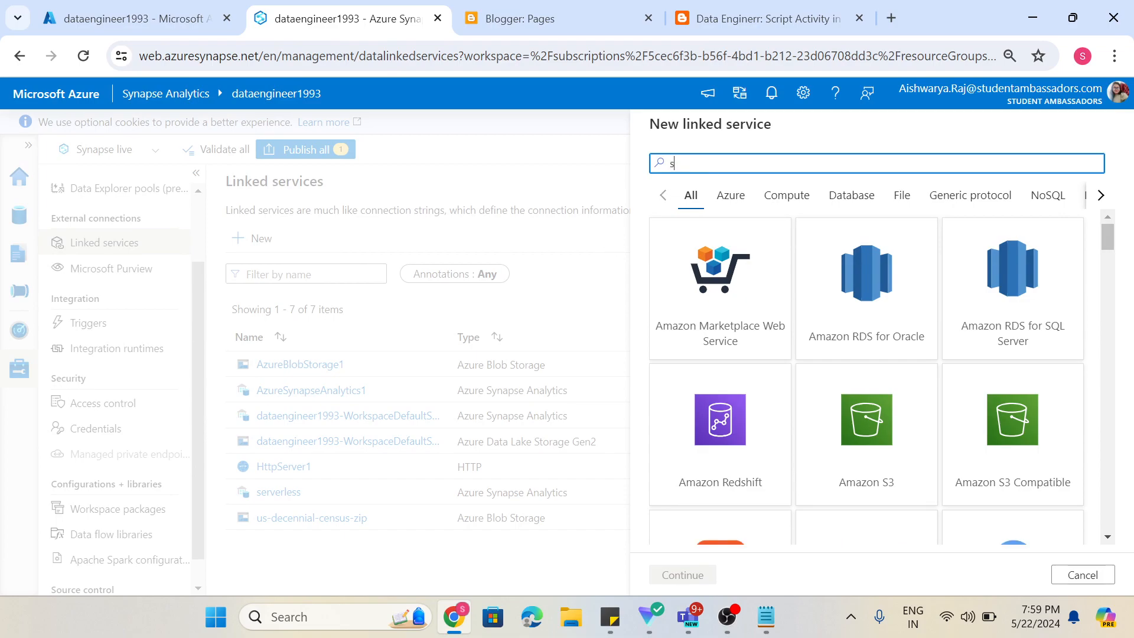
text(yn)
click(712, 272)
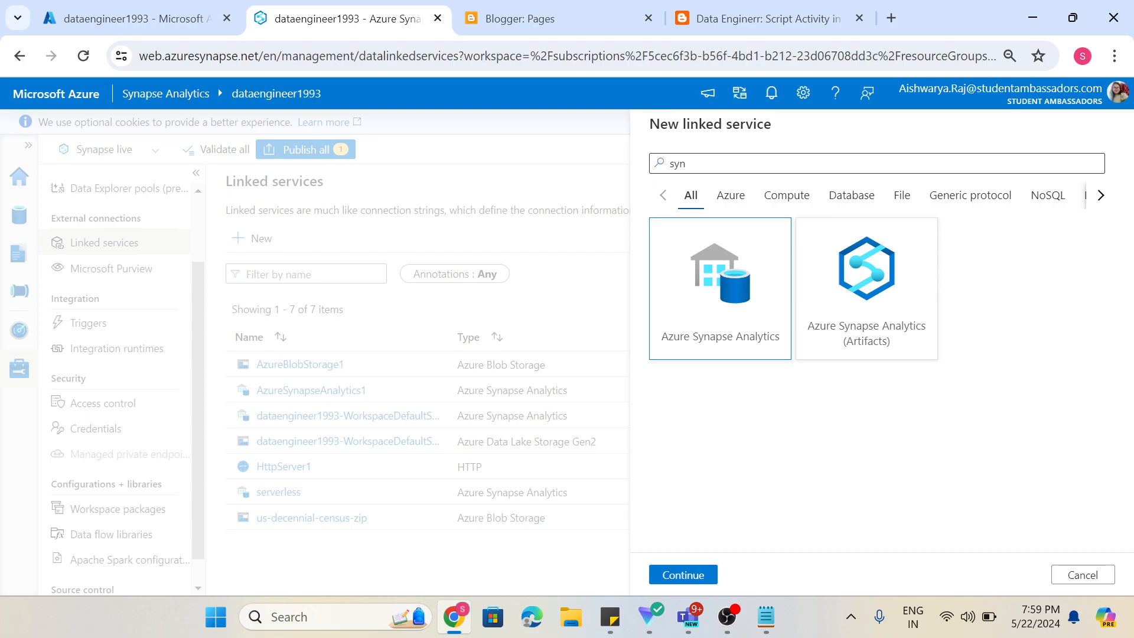
Search the linked service types for "stor" and clear the search
double_click(686, 163)
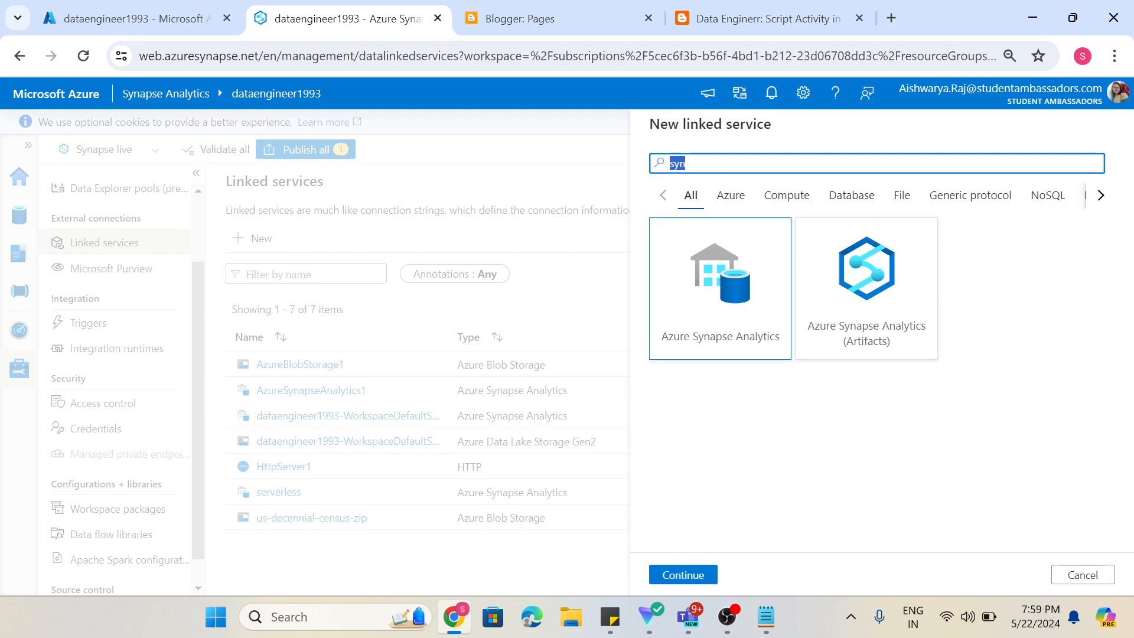
text(stor)
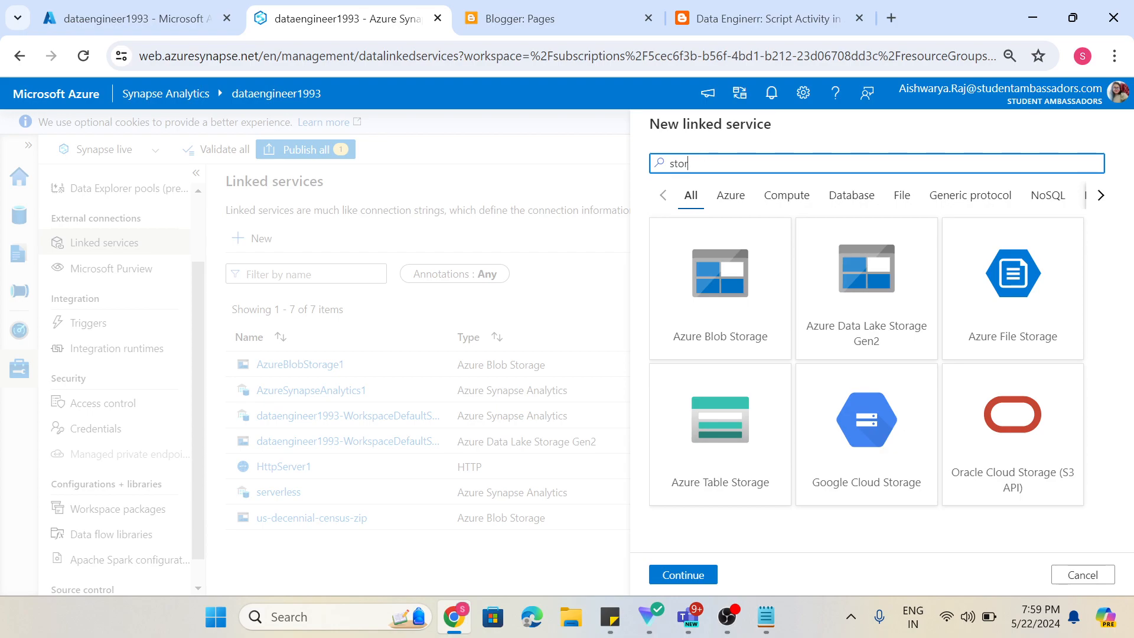
key(BackSpace)
key(BackSpace)
key(BackSpace)
key(BackSpace)
Open the Azure Synapse Analytics linked service form and set the account selection method to Enter manually
text(s)
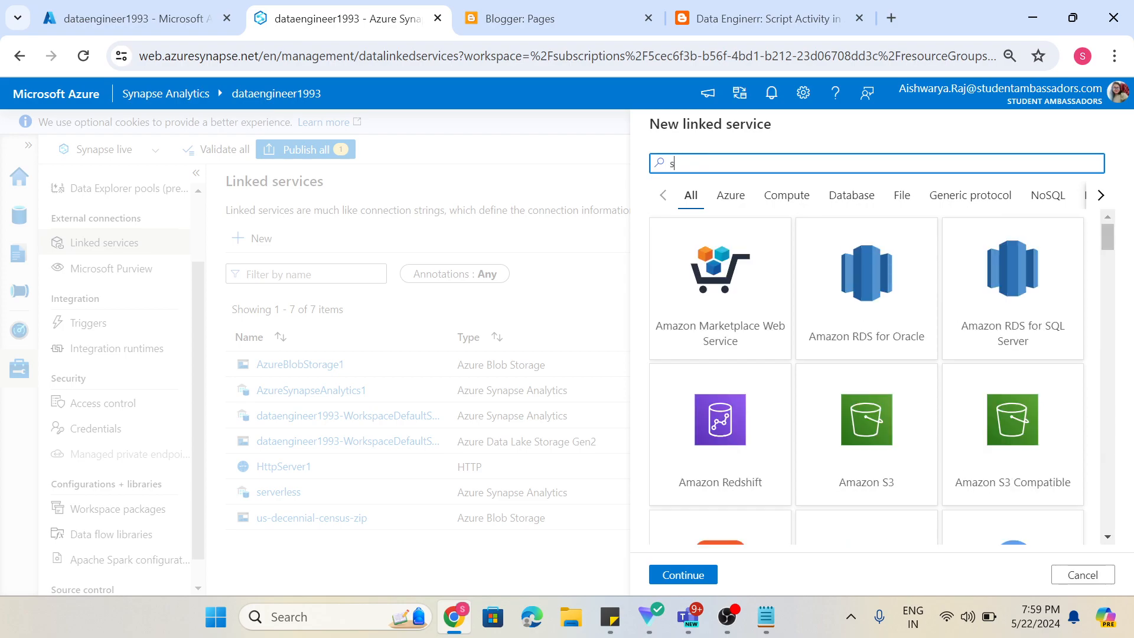
text(yn)
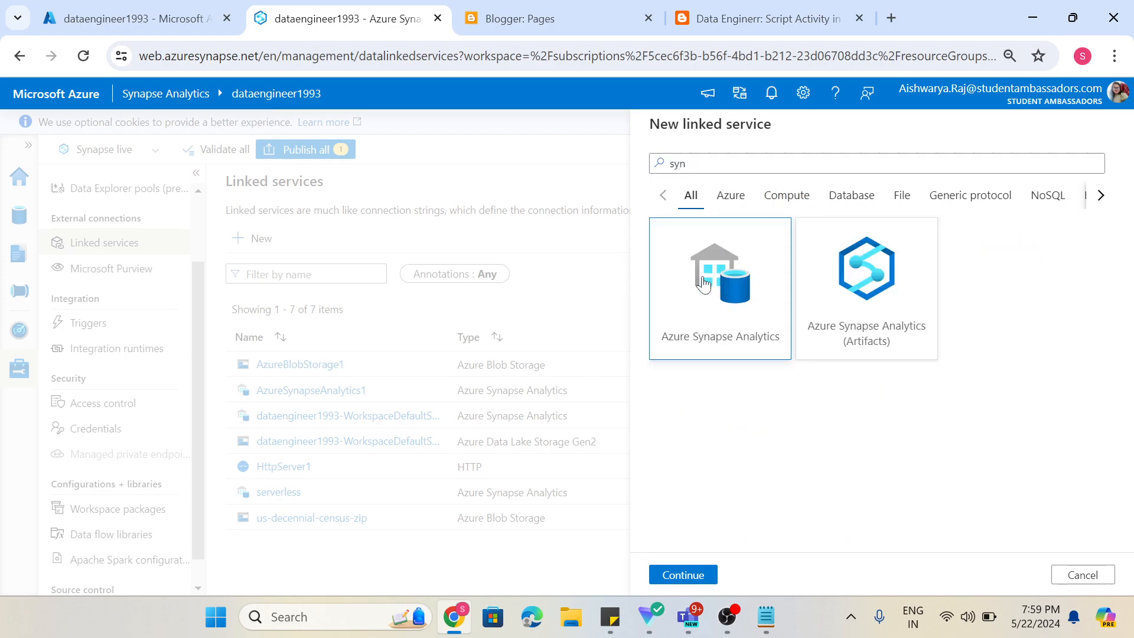
double_click(698, 277)
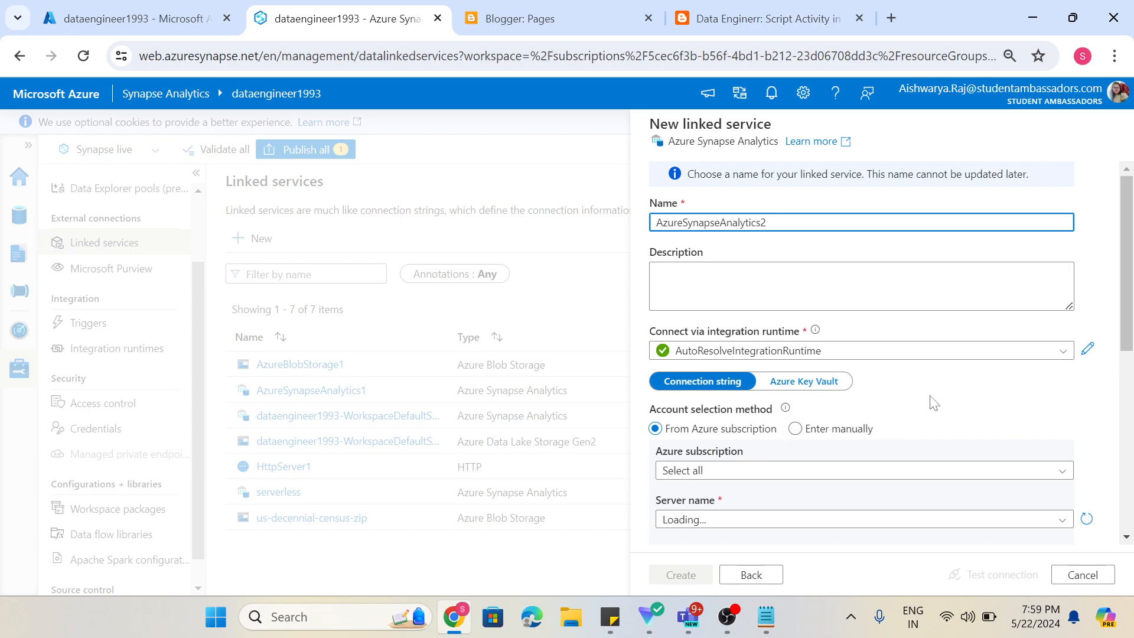
scroll(933, 403, down, 3)
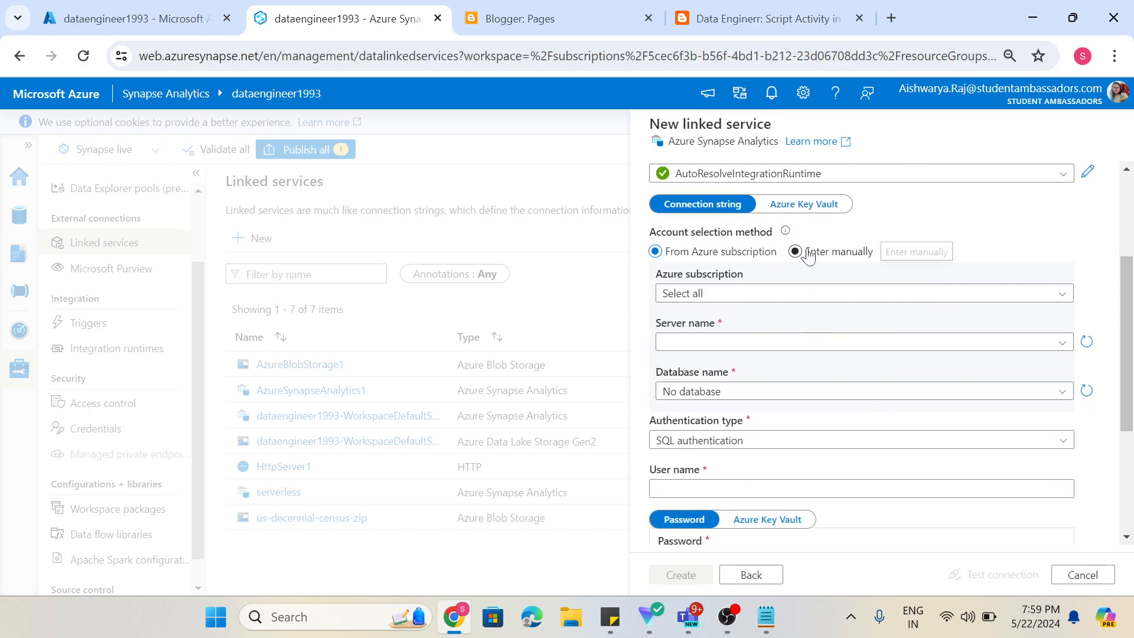
click(807, 254)
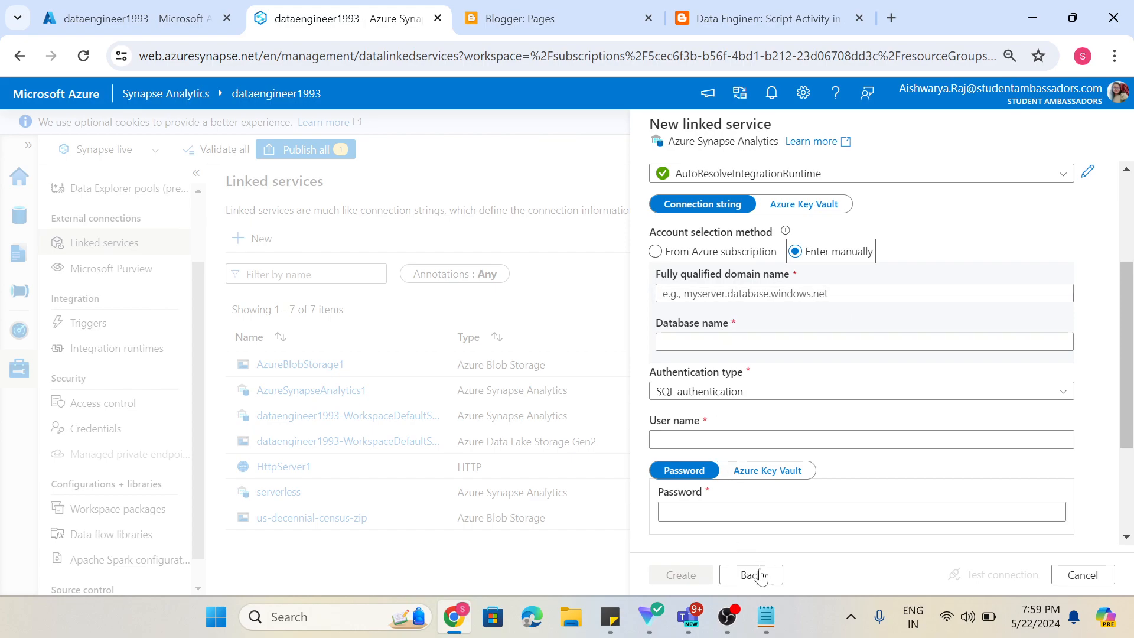
Copy dataengineer1993-ondemand.sql.azuresynapse.net from Notepad into the linked service's fully qualified domain name
click(766, 617)
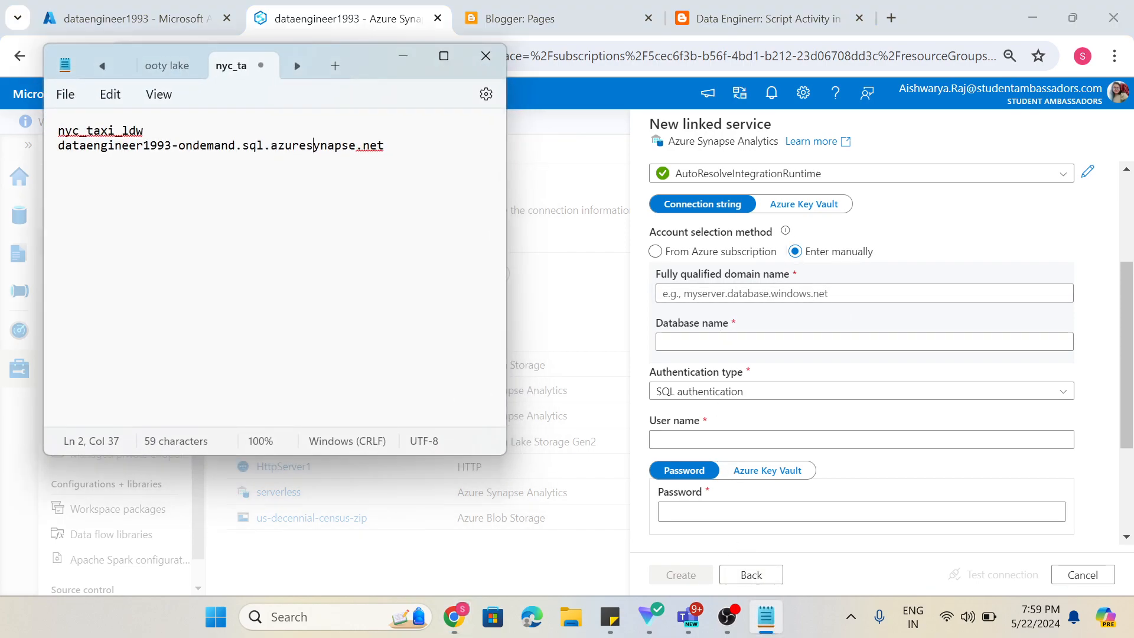
drag(383, 147, 7, 148)
key(ctrl+c)
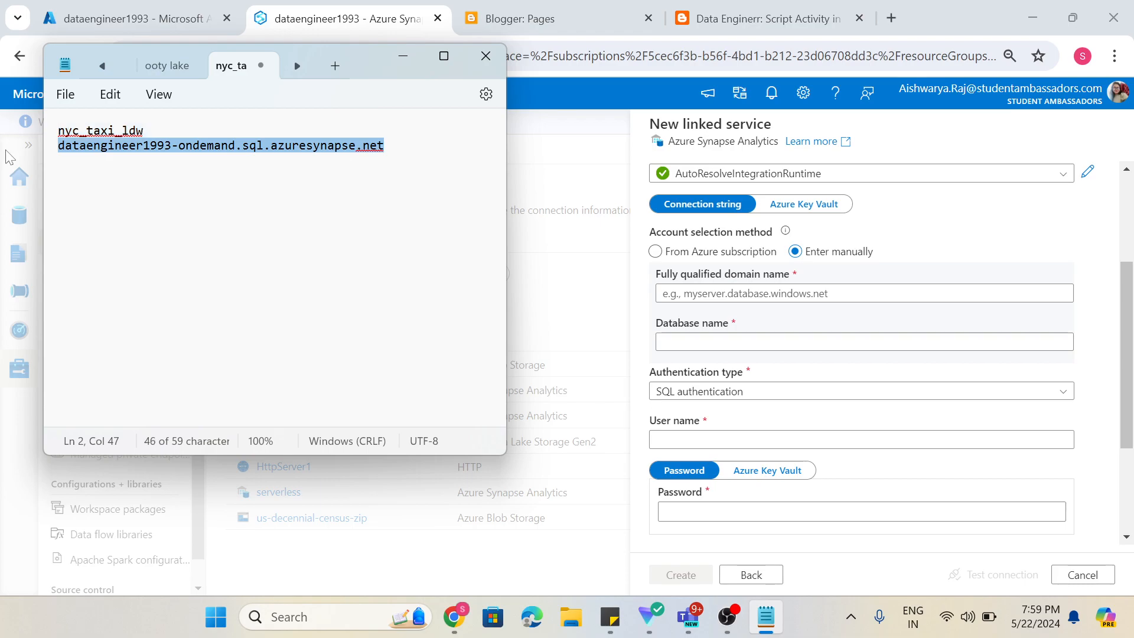
click(738, 293)
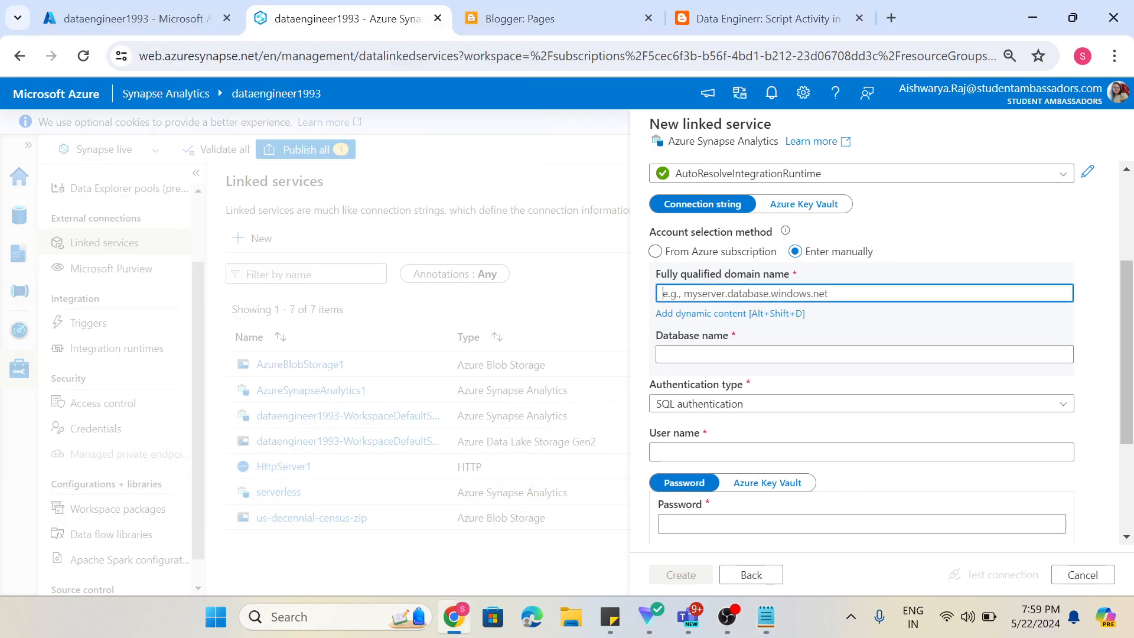
key(ctrl+v)
click(1101, 340)
Copy nyc_taxi_ldw from Notepad into the linked service's database name
click(766, 618)
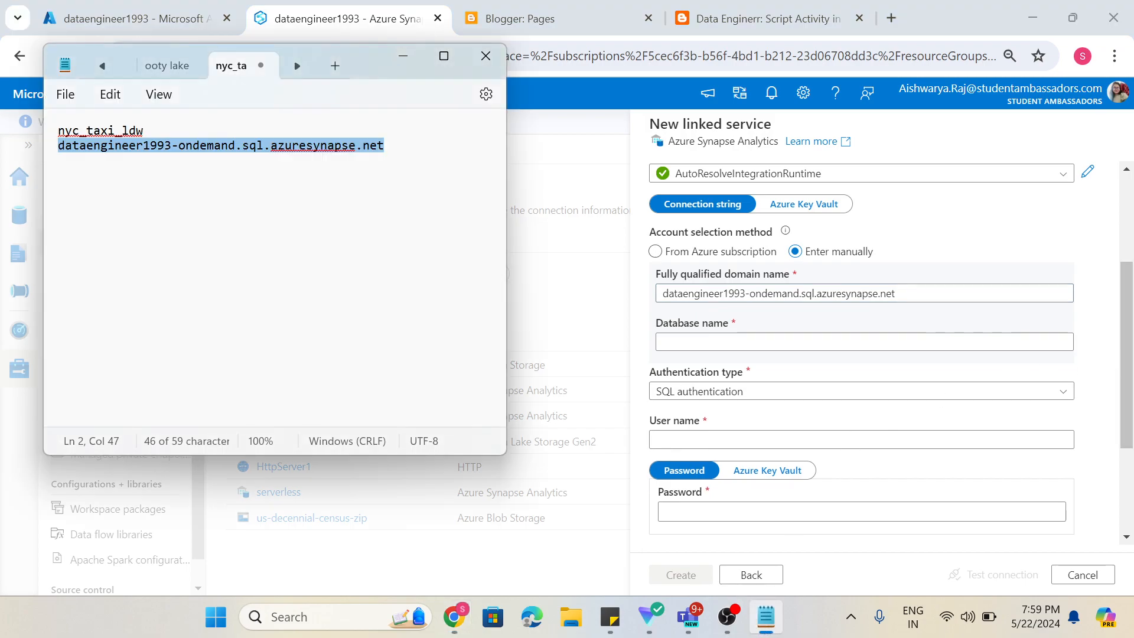
drag(143, 131, 54, 136)
key(ctrl+c)
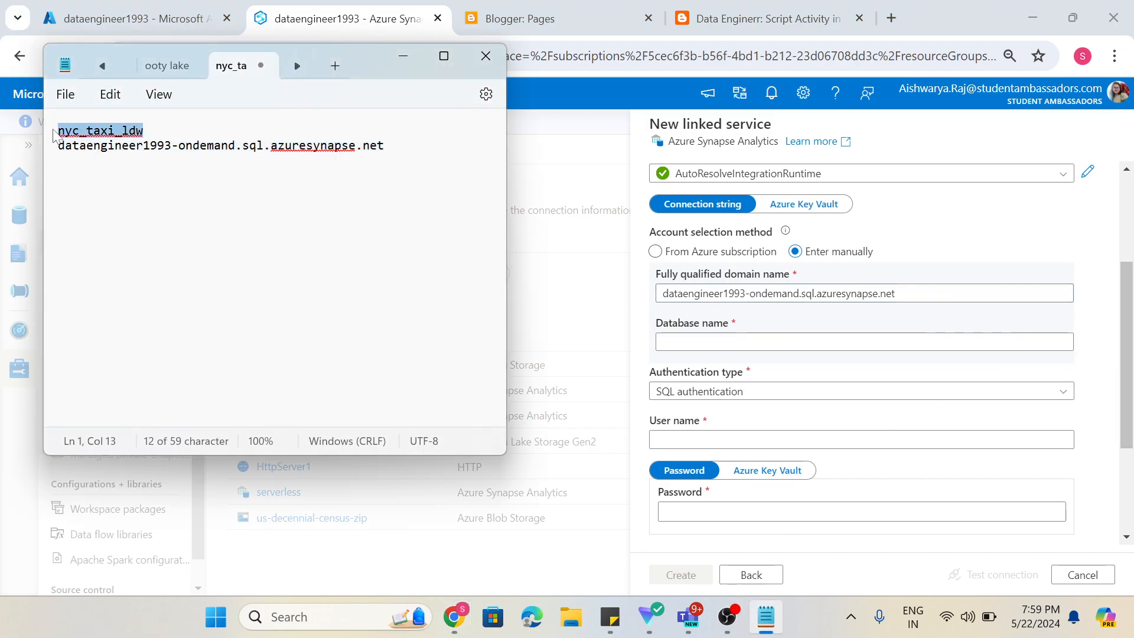
click(661, 341)
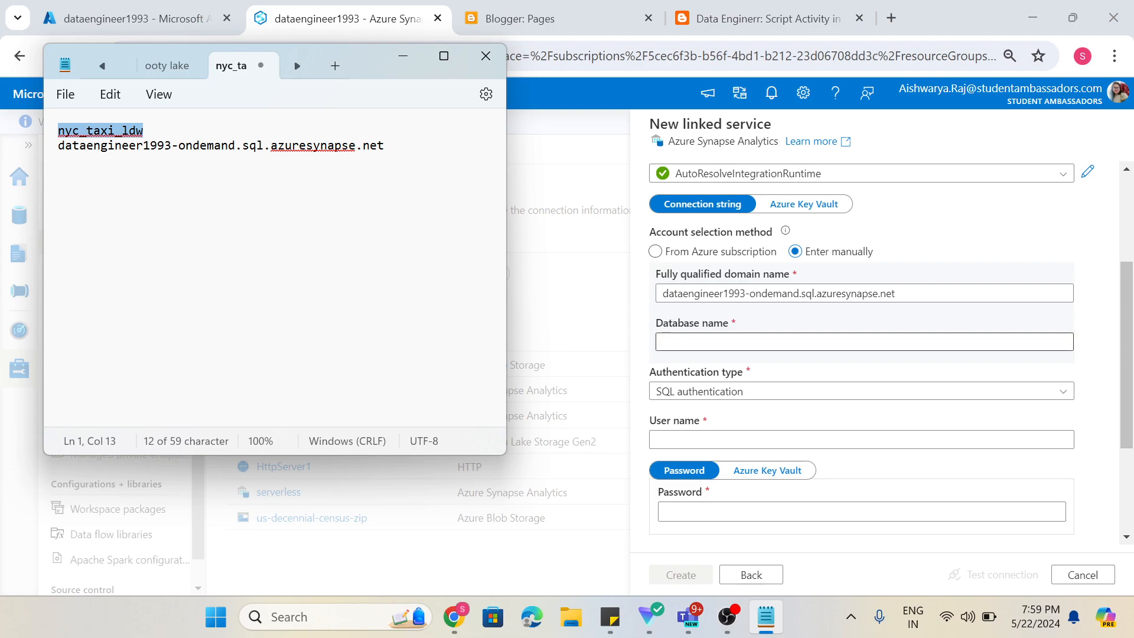
key(ctrl+v)
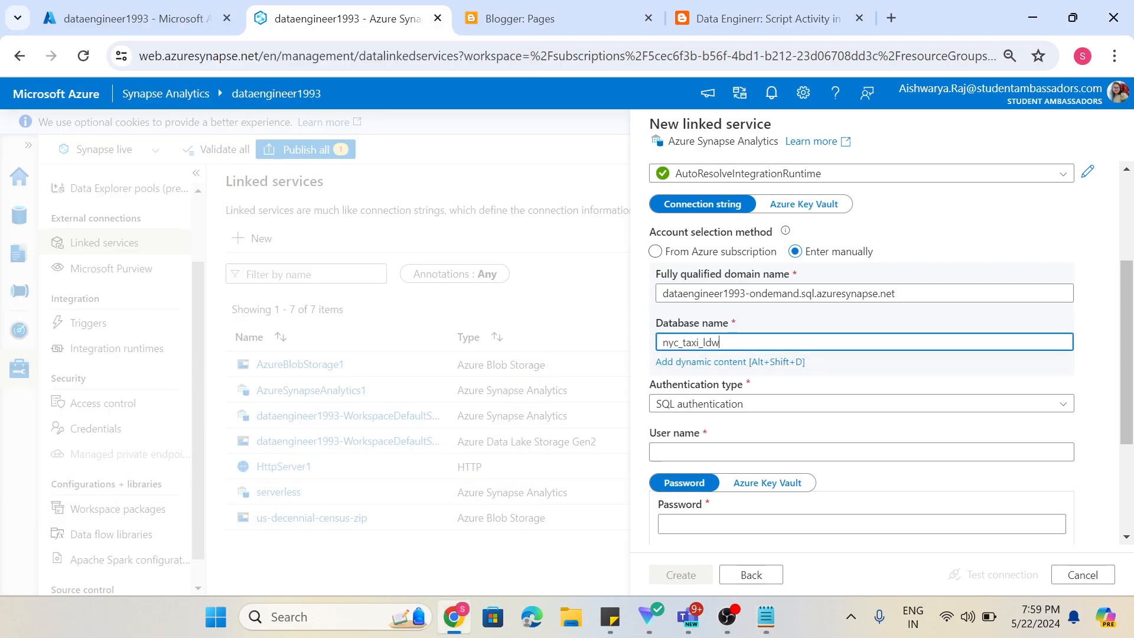
Set the linked service's authentication type to System Assigned Managed Identity and test the connection
click(1090, 397)
click(837, 396)
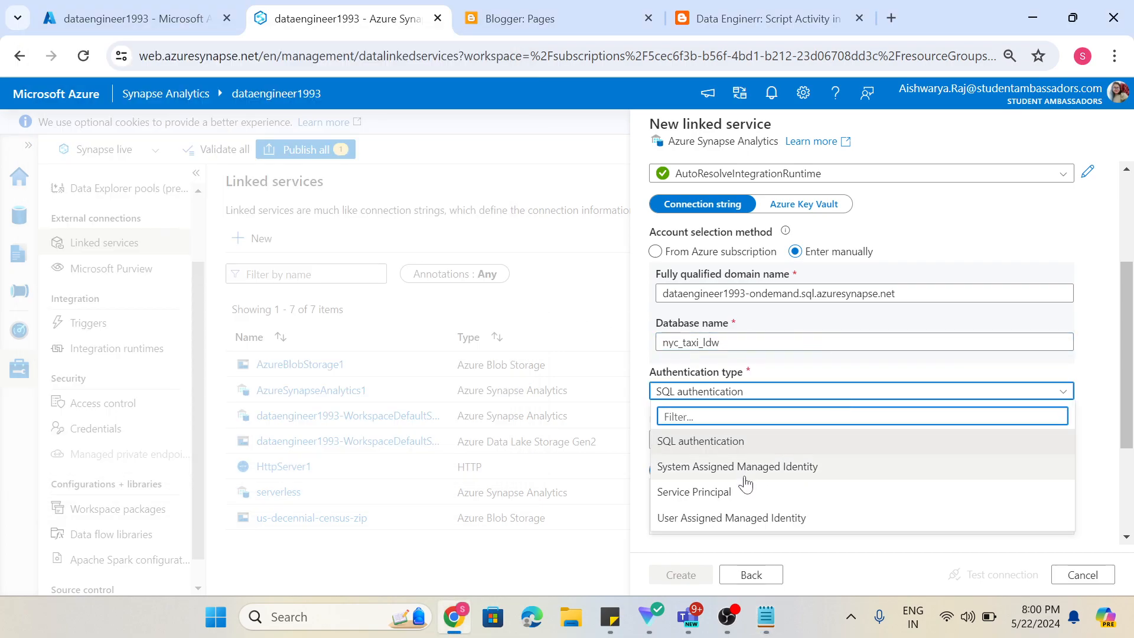
click(763, 469)
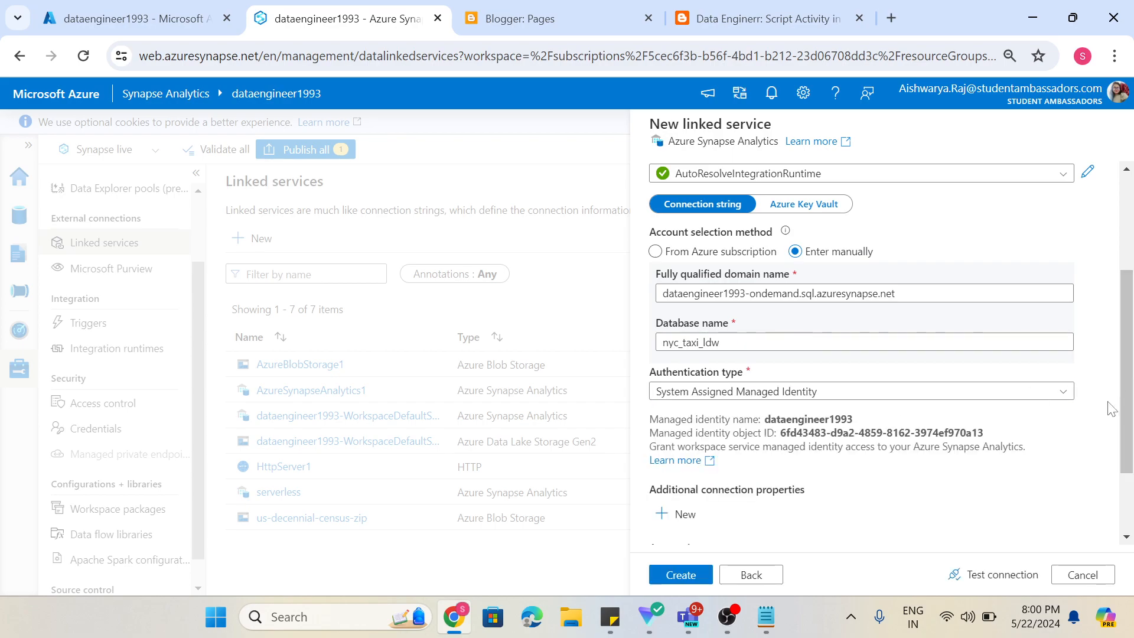
scroll(1112, 405, down, 1)
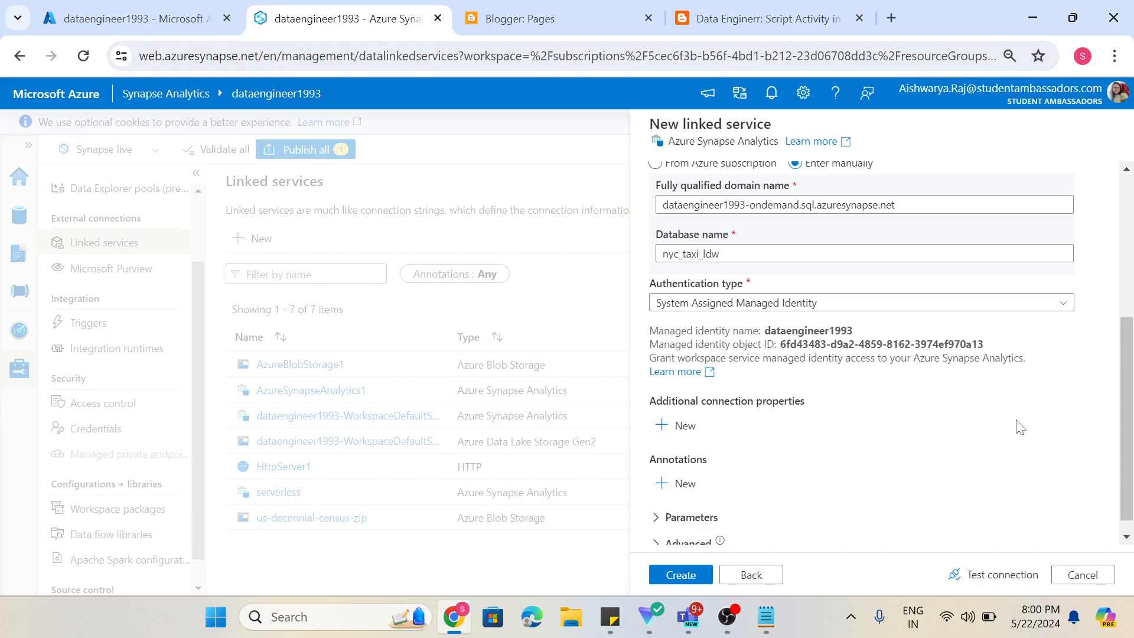
scroll(1020, 427, down, 1)
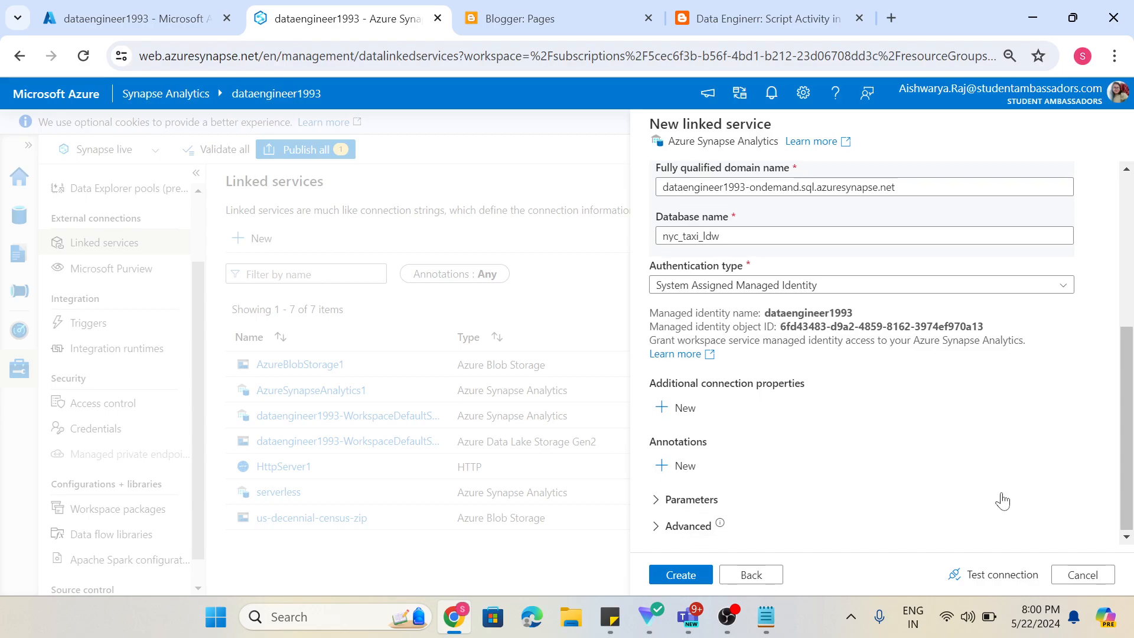
click(1001, 577)
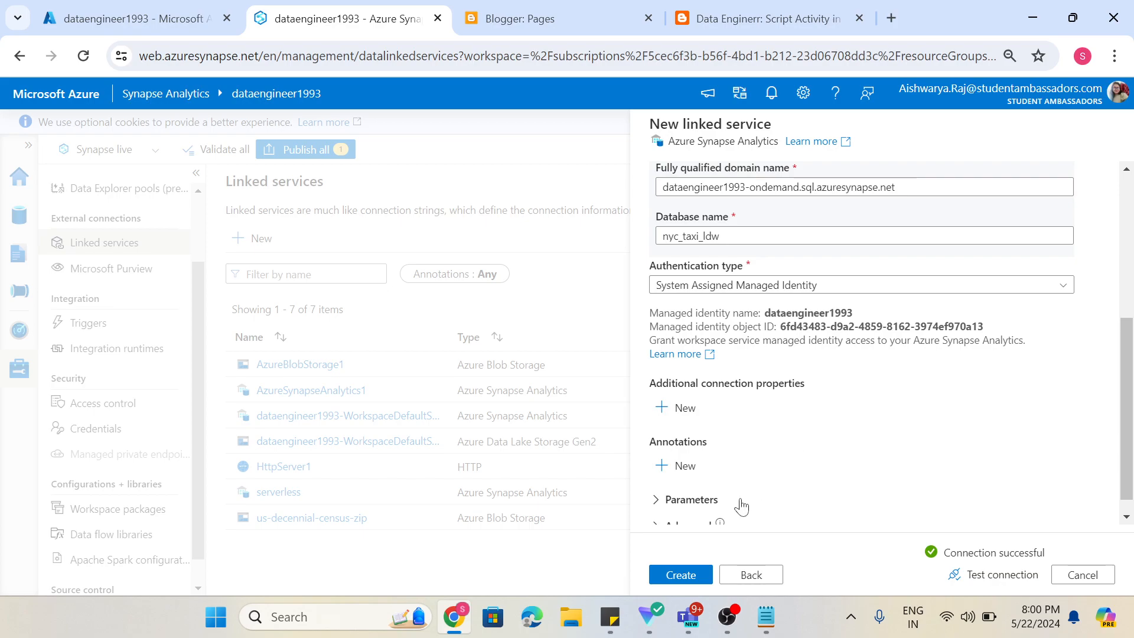
Name the linked service "serverless practice" and create it
scroll(888, 421, up, 3)
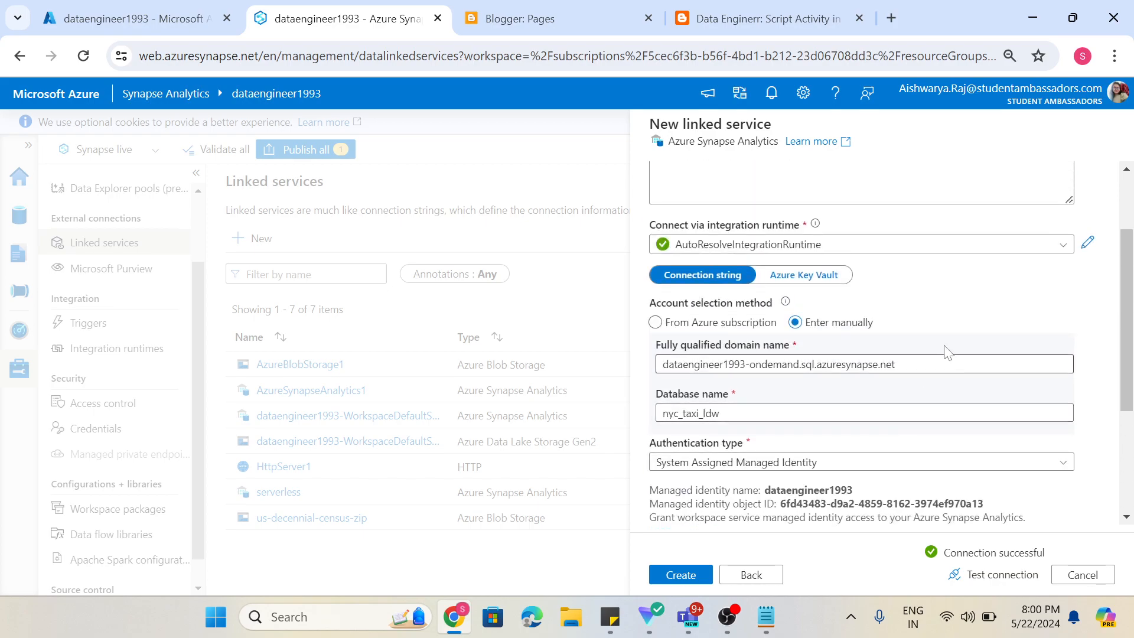
scroll(909, 366, up, 2)
drag(766, 223, 646, 234)
text(serverle)
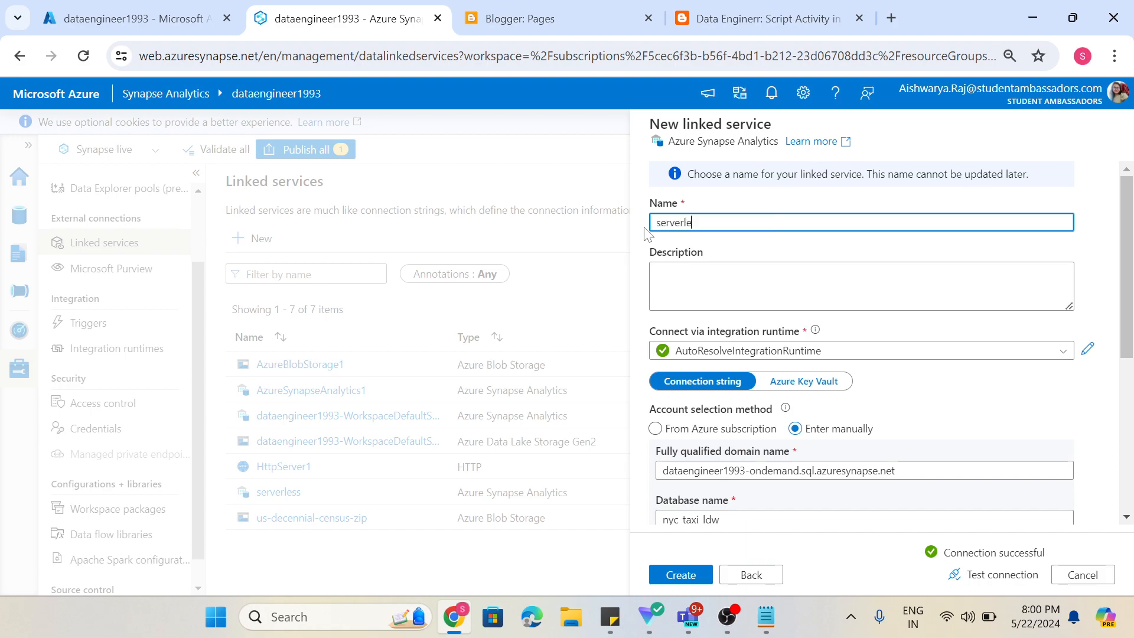
text(ss pra)
click(1091, 420)
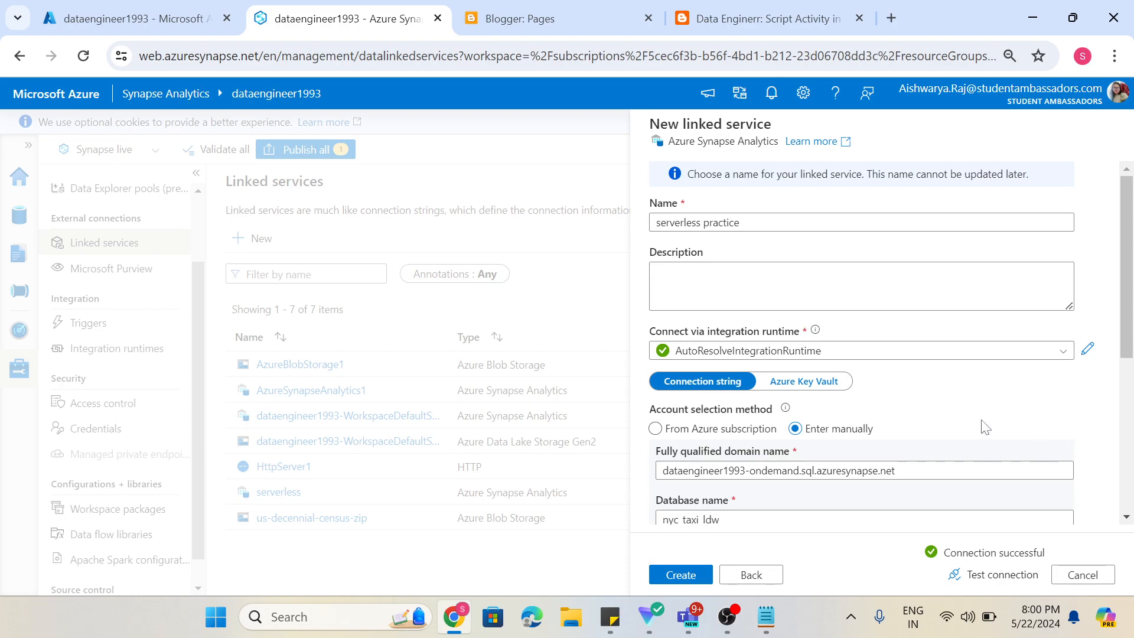
scroll(985, 426, down, 3)
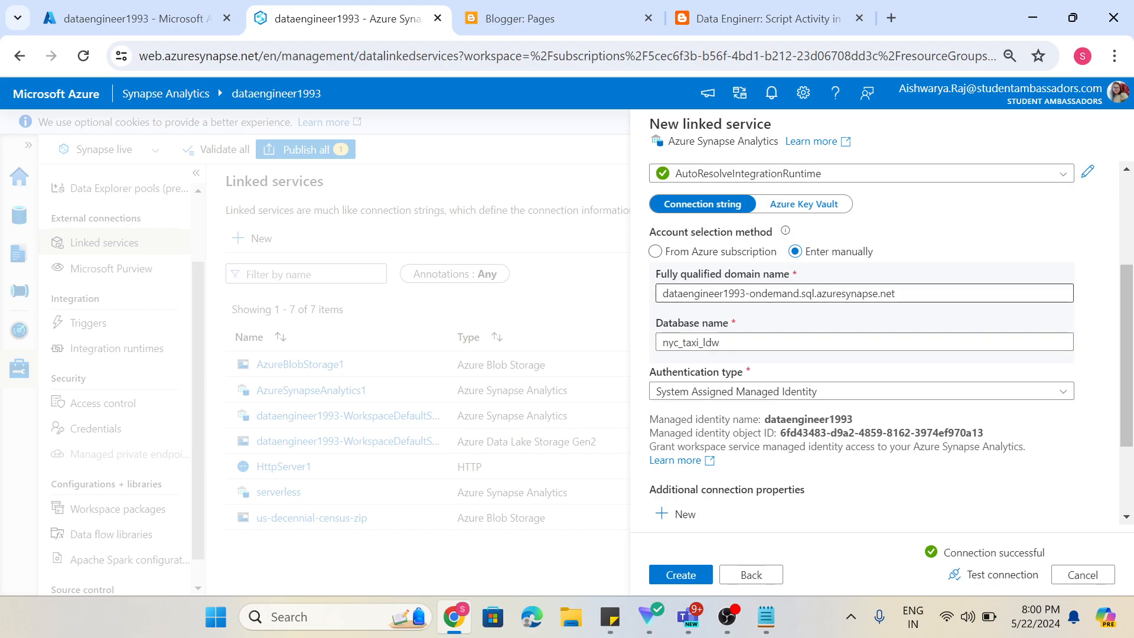
scroll(714, 389, down, 3)
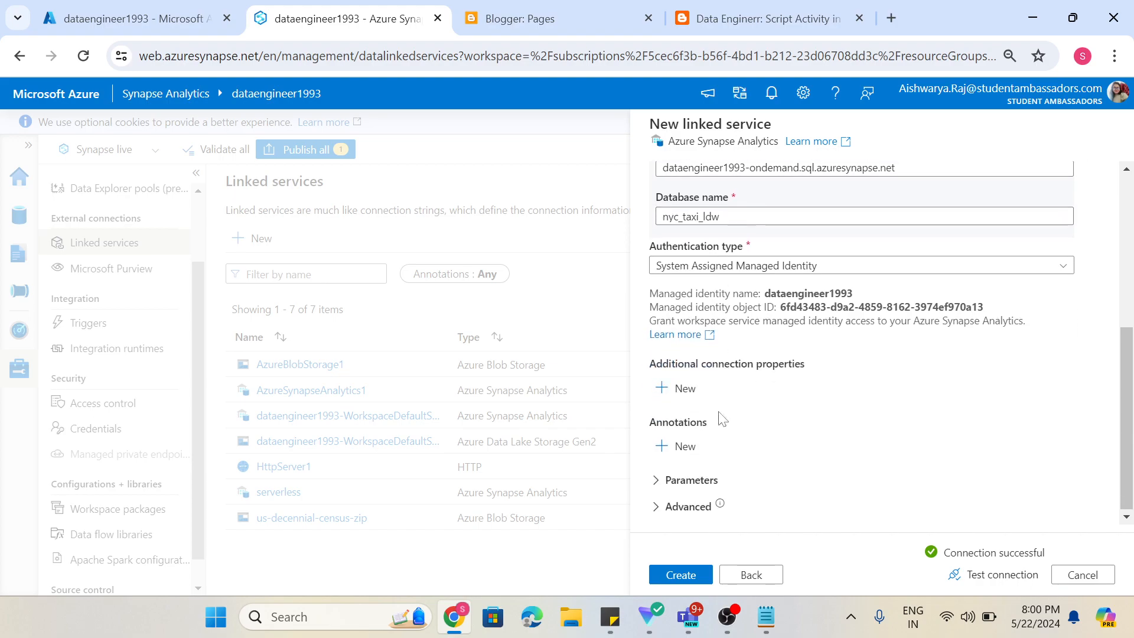
click(684, 573)
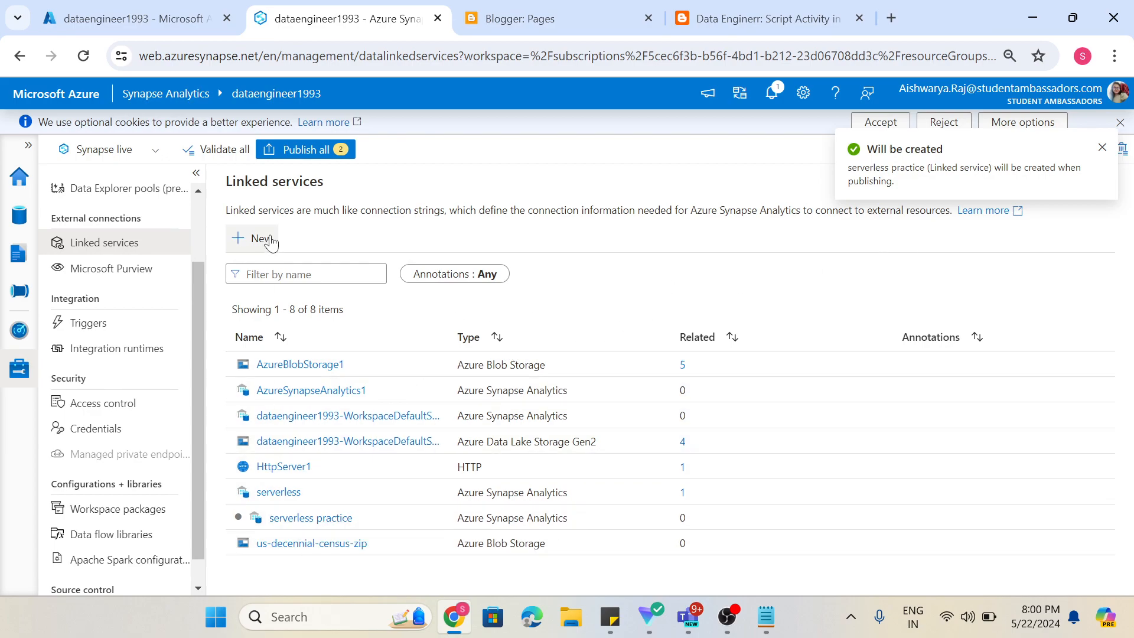
Try to publish all pending changes, and close the unsaved Pipeline 4 in the Integrate hub, discarding its changes
click(298, 149)
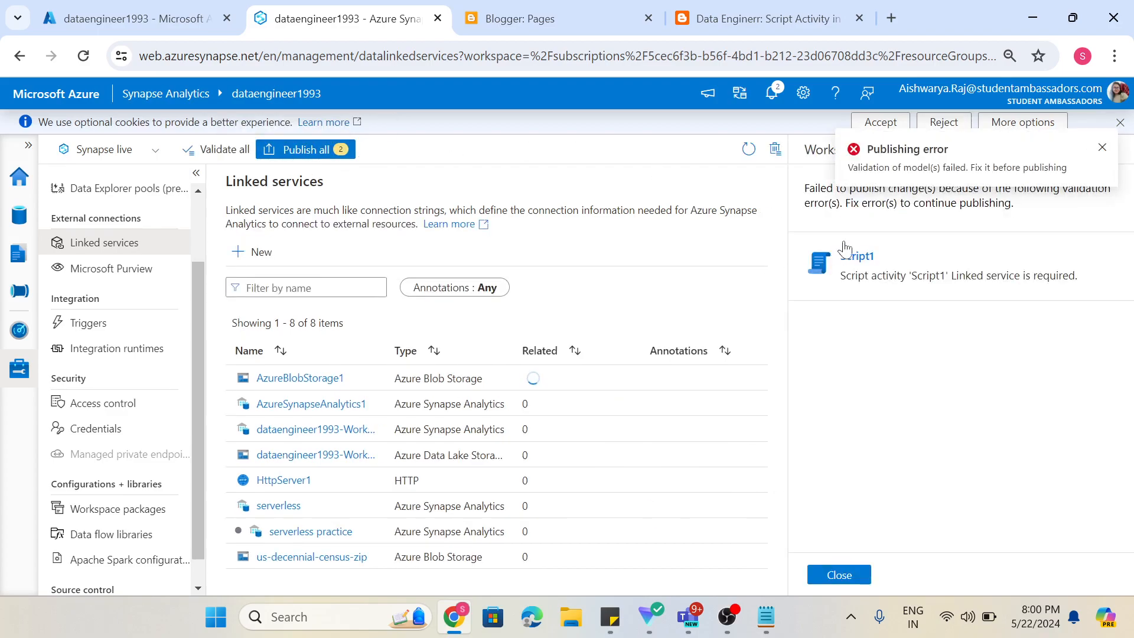
click(838, 574)
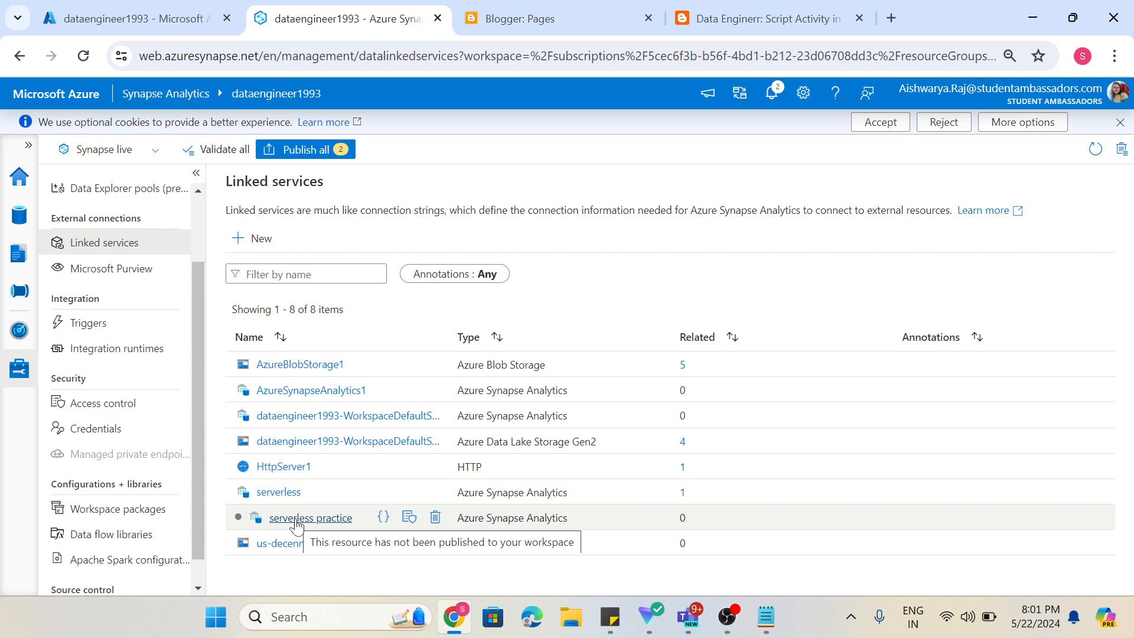
click(20, 291)
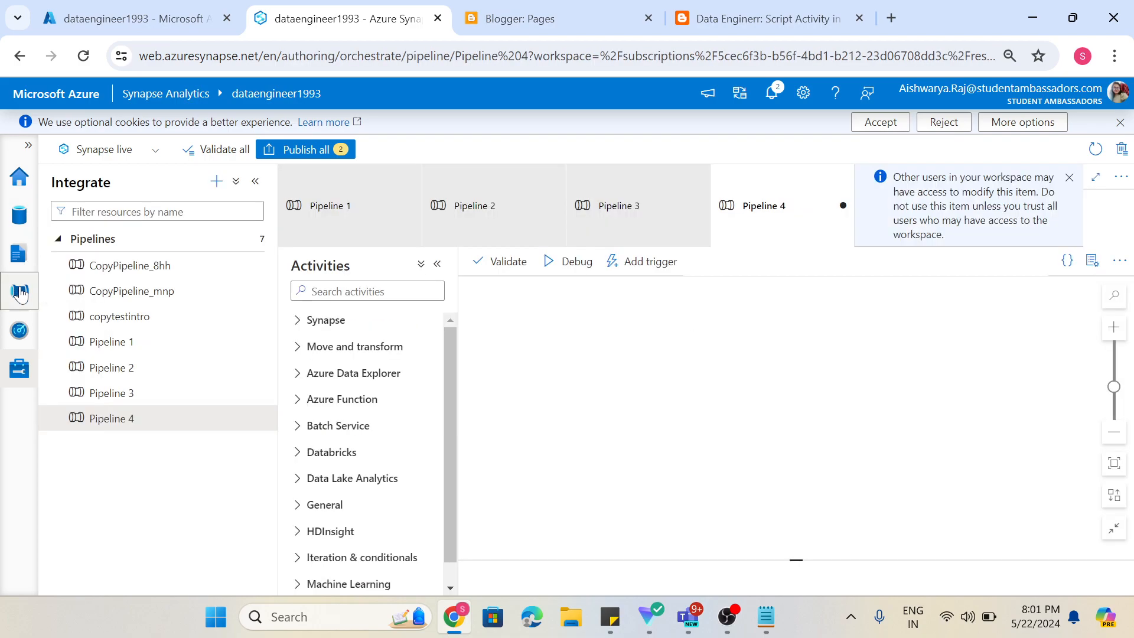
click(843, 206)
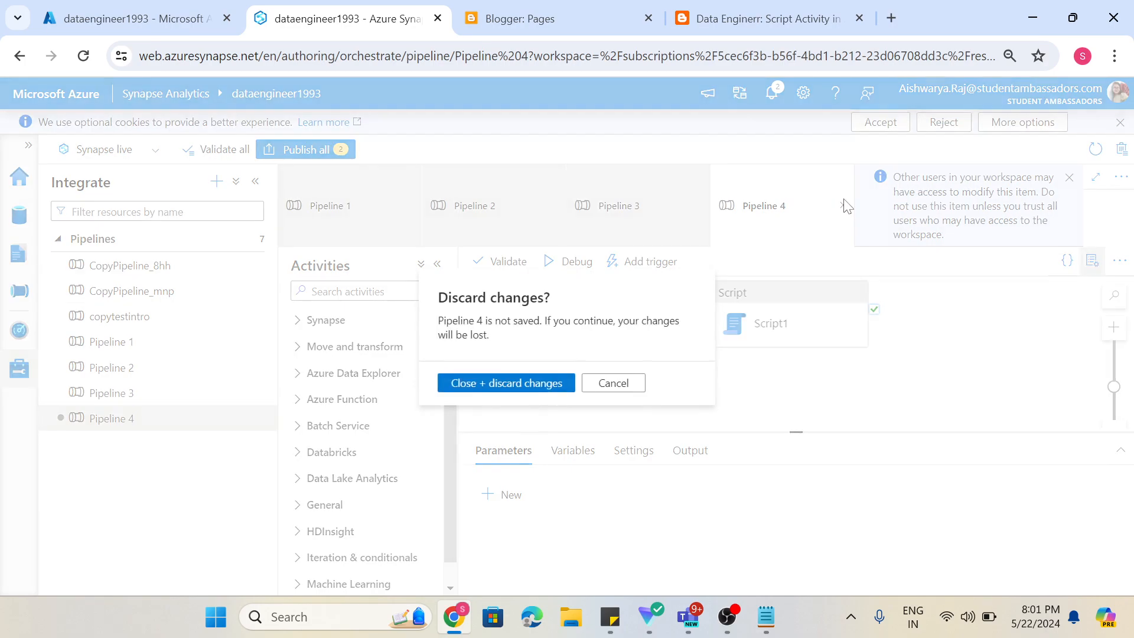
click(525, 390)
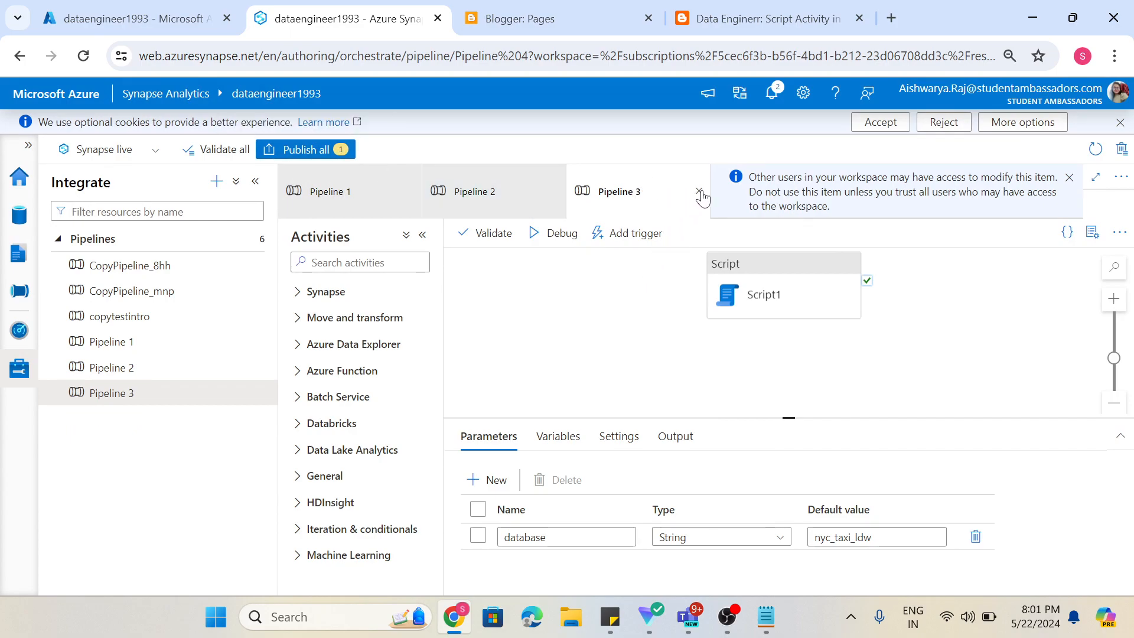
Close the open Pipeline 3, Pipeline 2 and Pipeline 1, and publish the new serverless practice linked service
click(699, 193)
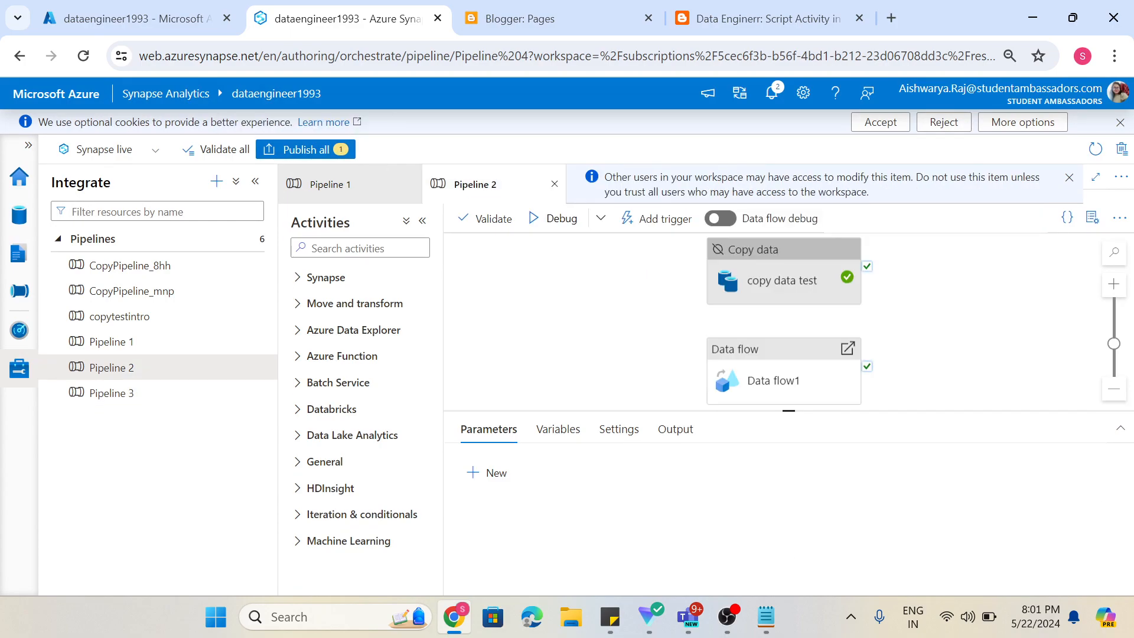
click(555, 186)
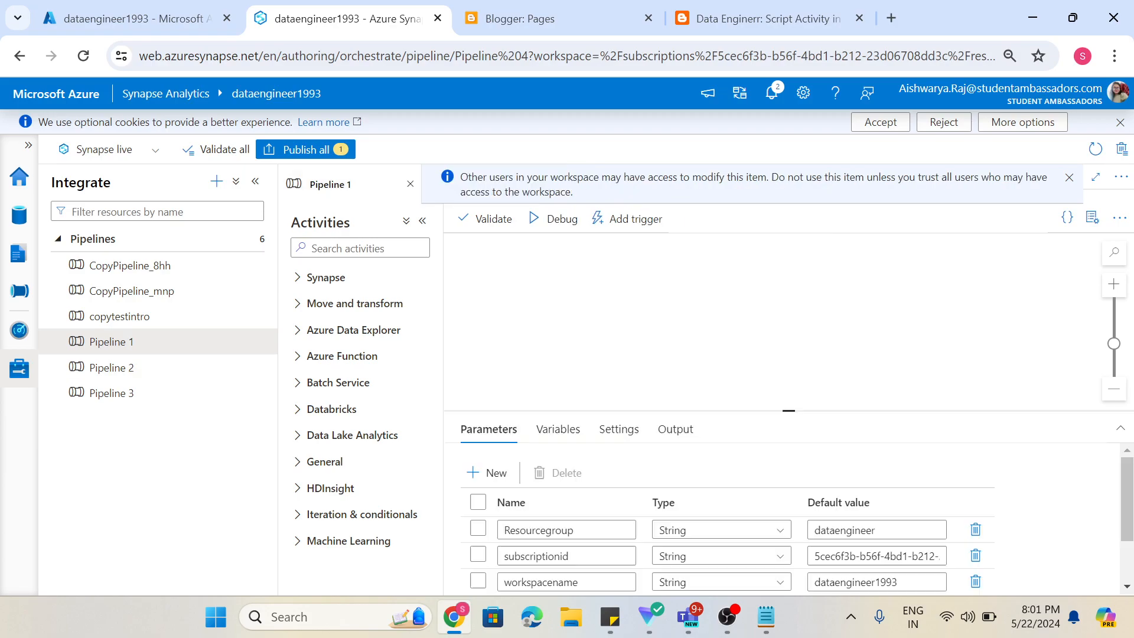
click(409, 186)
click(301, 150)
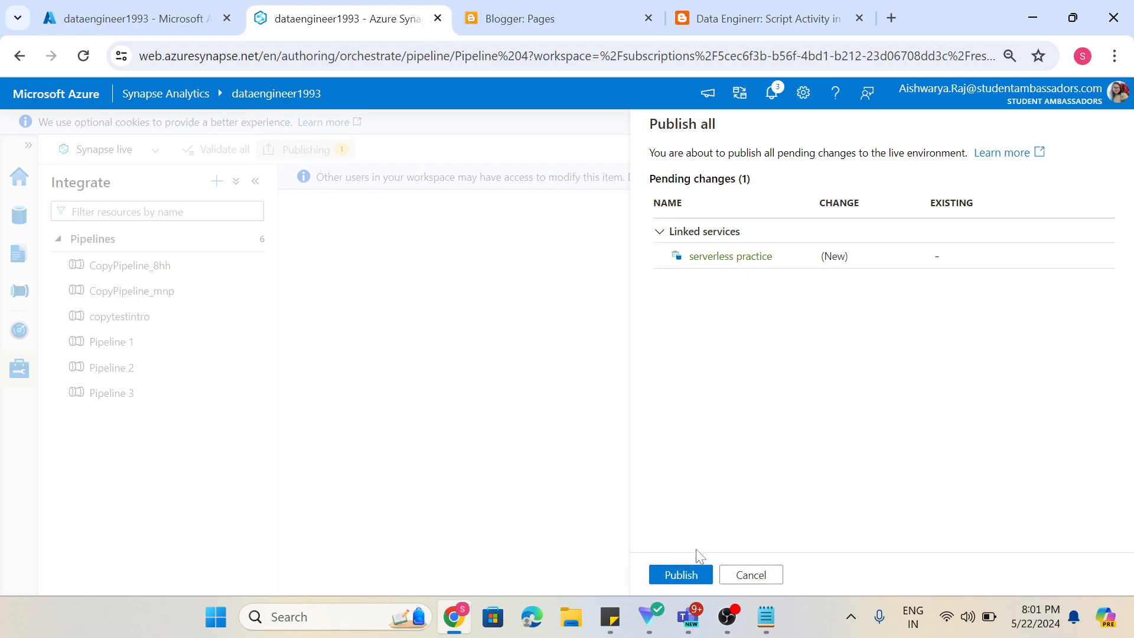
click(701, 572)
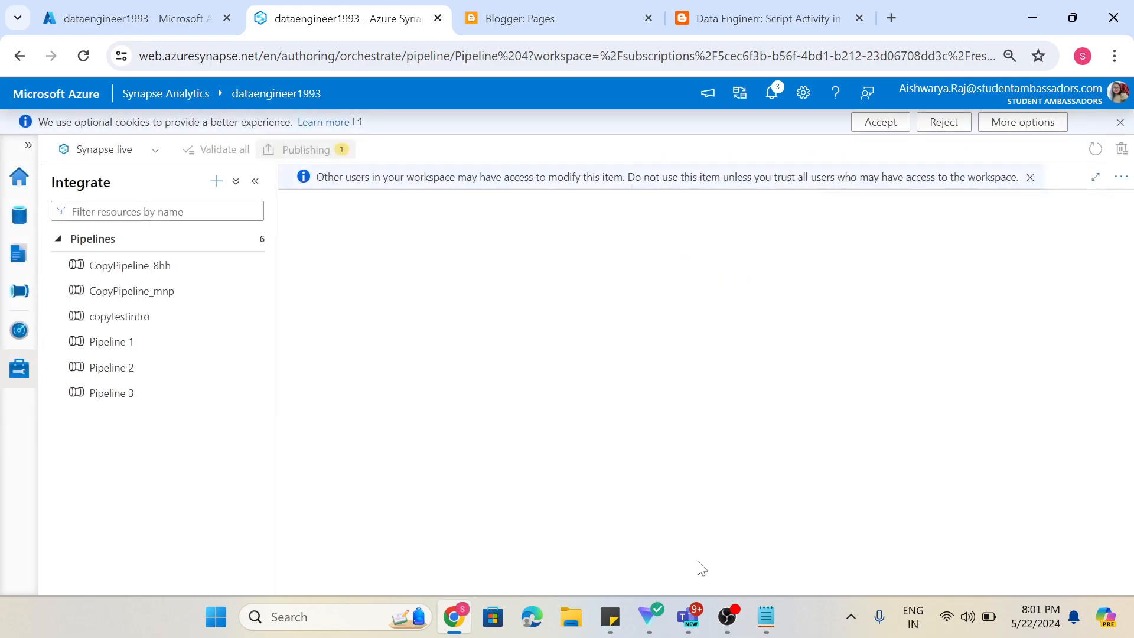
Create a new pipeline in the Integrate hub, search the activities for "scr" and place a Script activity on the canvas
click(27, 297)
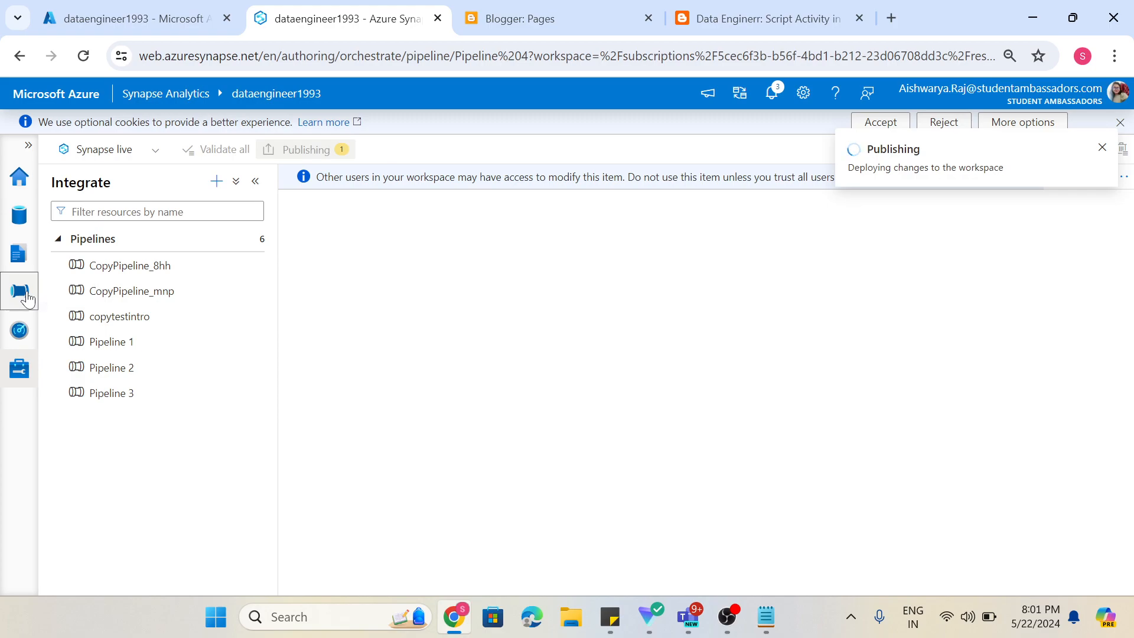
click(216, 181)
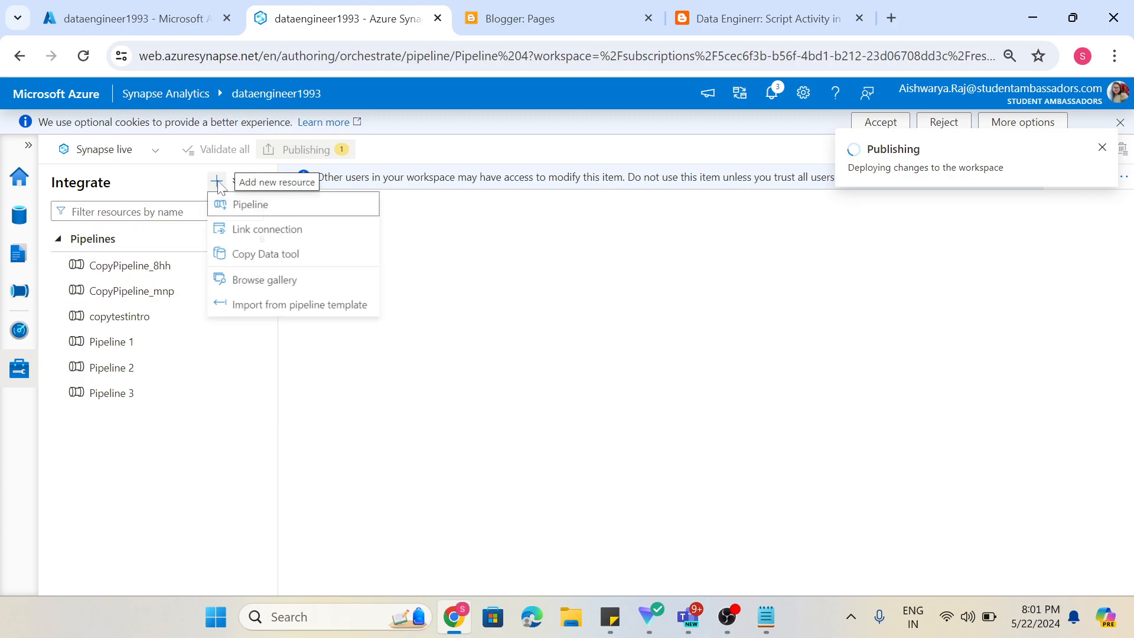
click(242, 206)
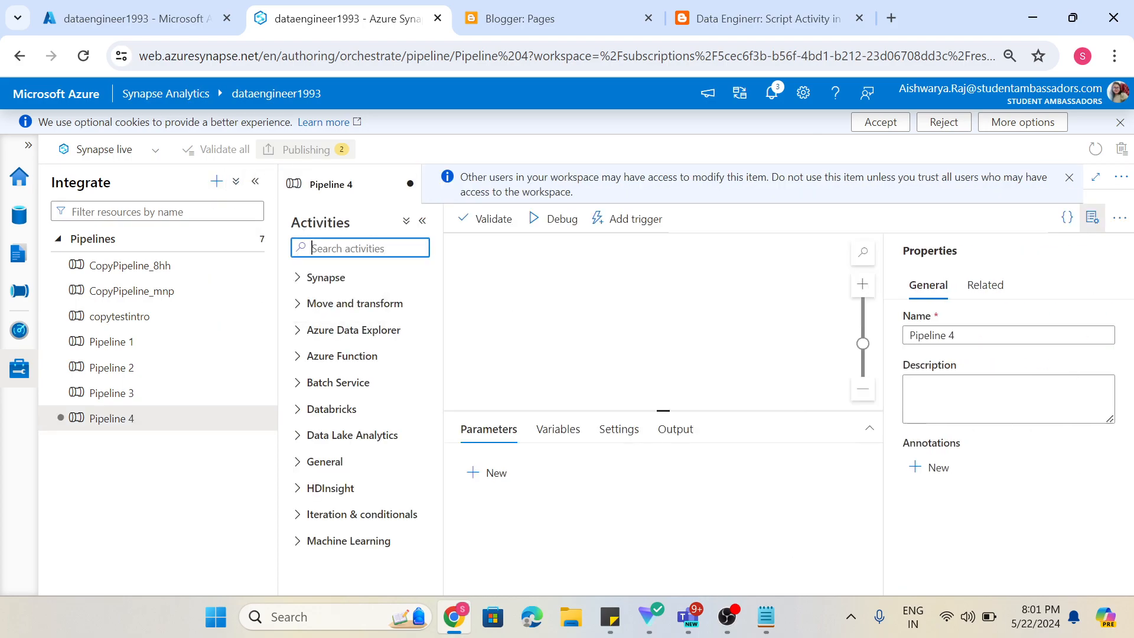
text(scr)
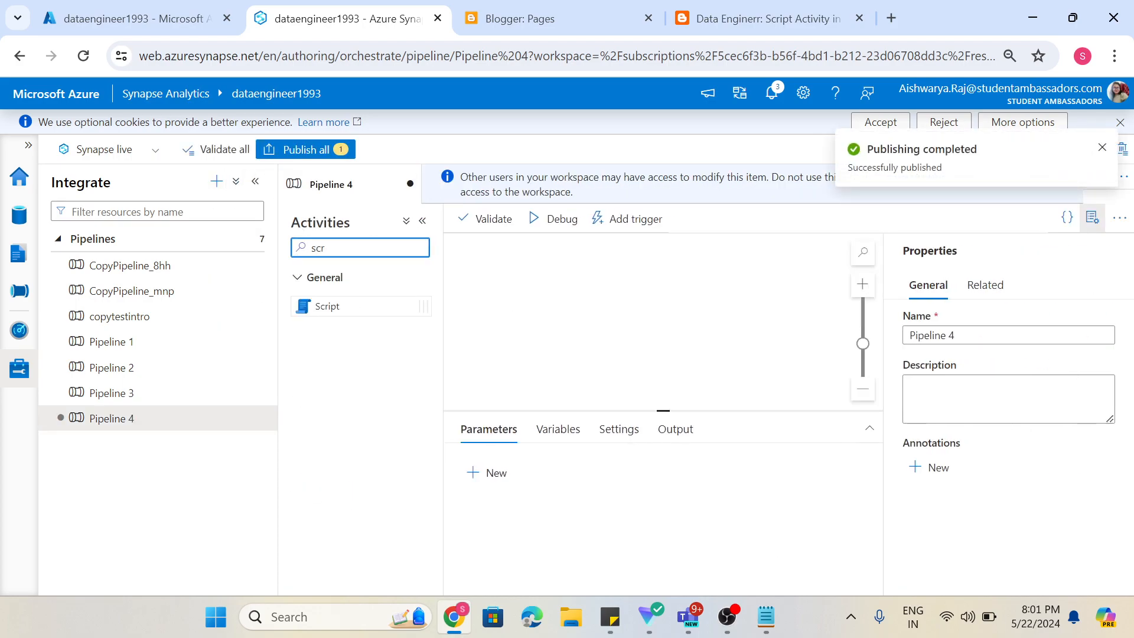
drag(335, 300, 518, 278)
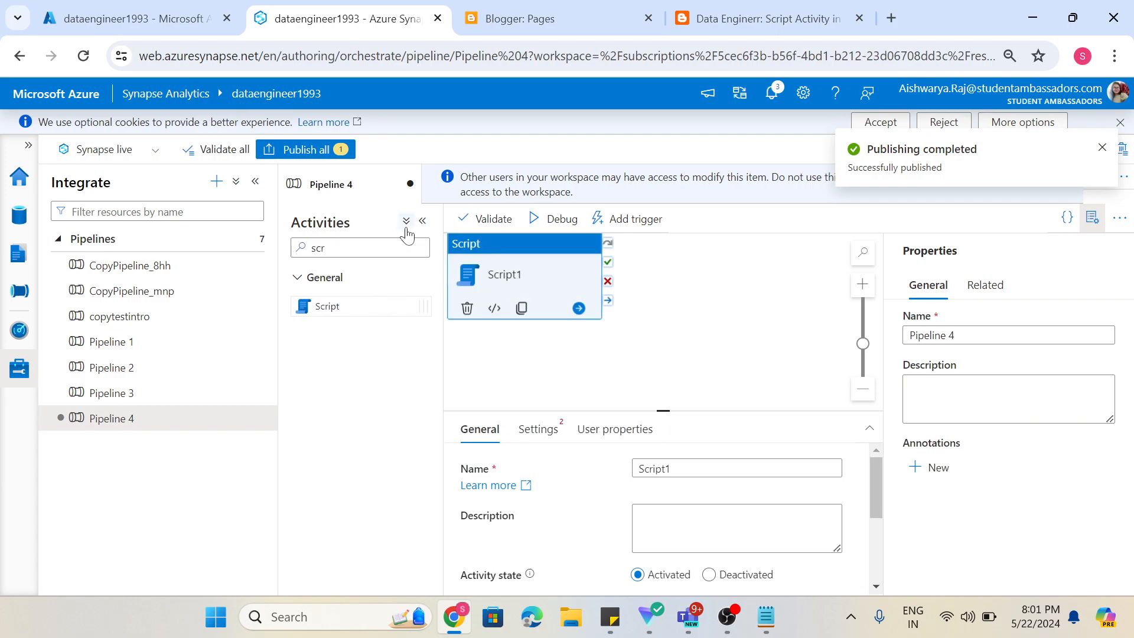
click(422, 221)
drag(368, 253, 449, 272)
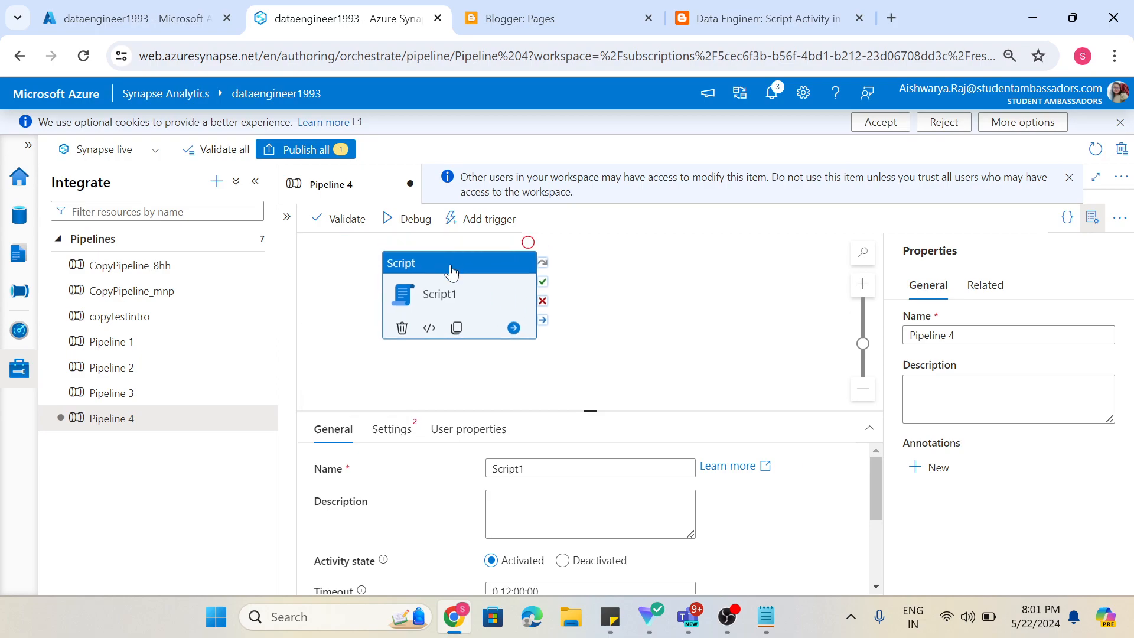
Set the Script activity's linked service to serverless practice in its settings
click(416, 431)
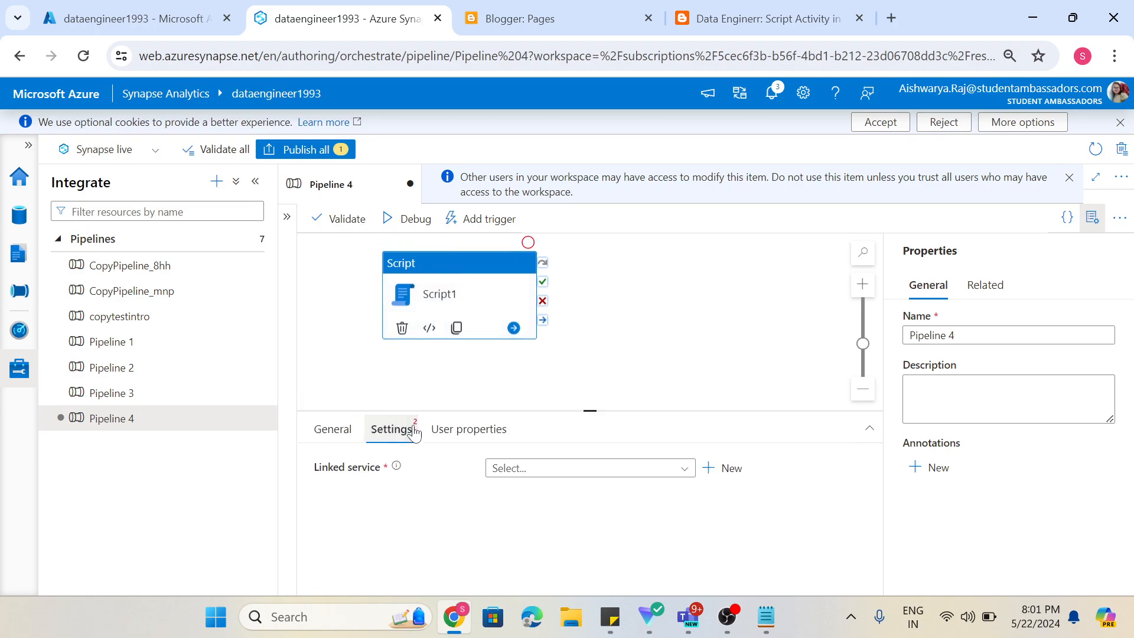
drag(573, 406, 586, 325)
click(576, 384)
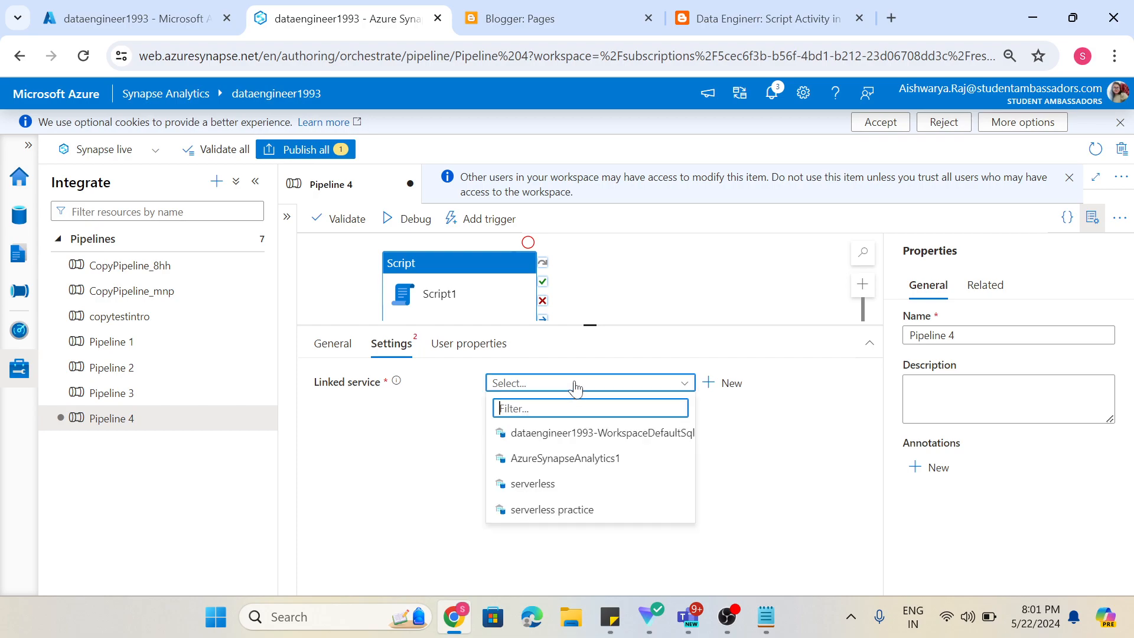
click(560, 512)
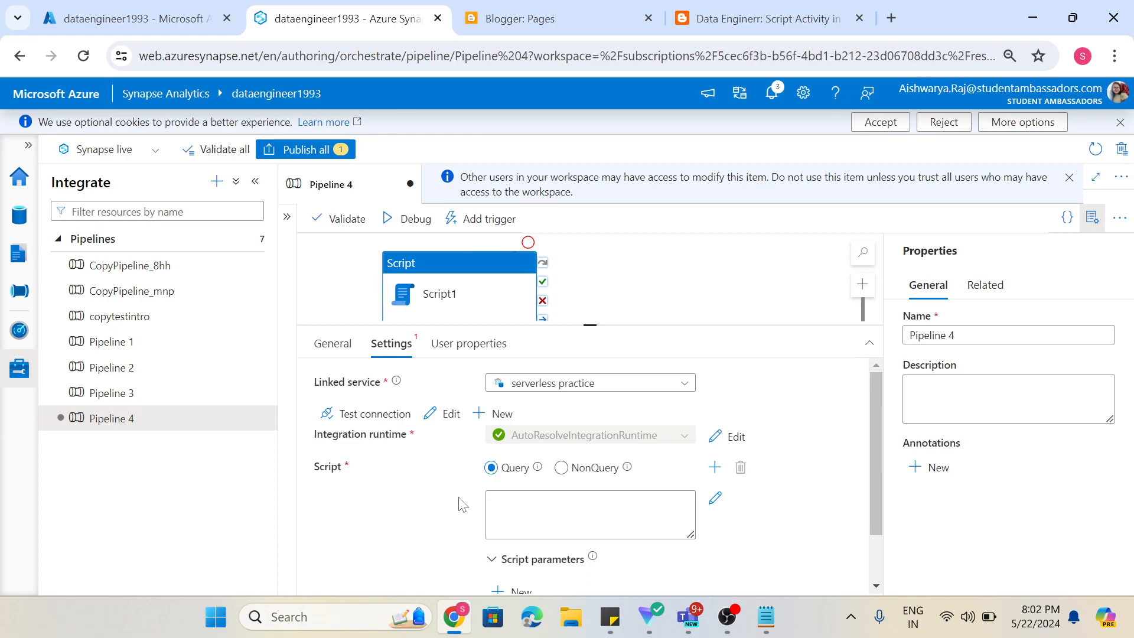
Read the explanations of the Query and NonQuery script types in the Script activity's settings
click(493, 506)
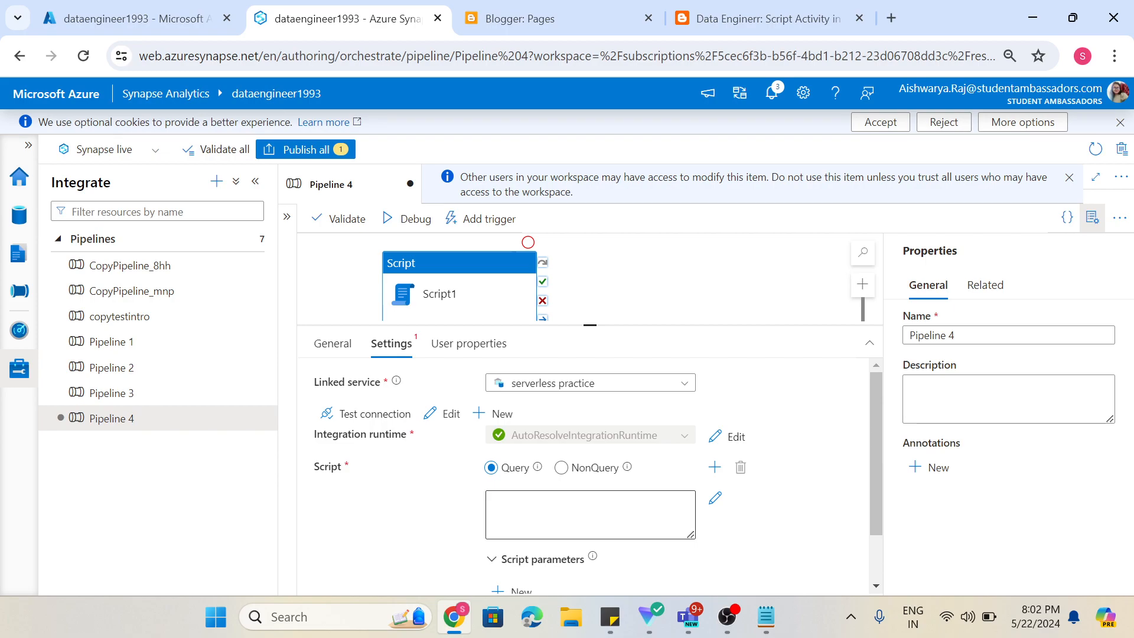
click(590, 514)
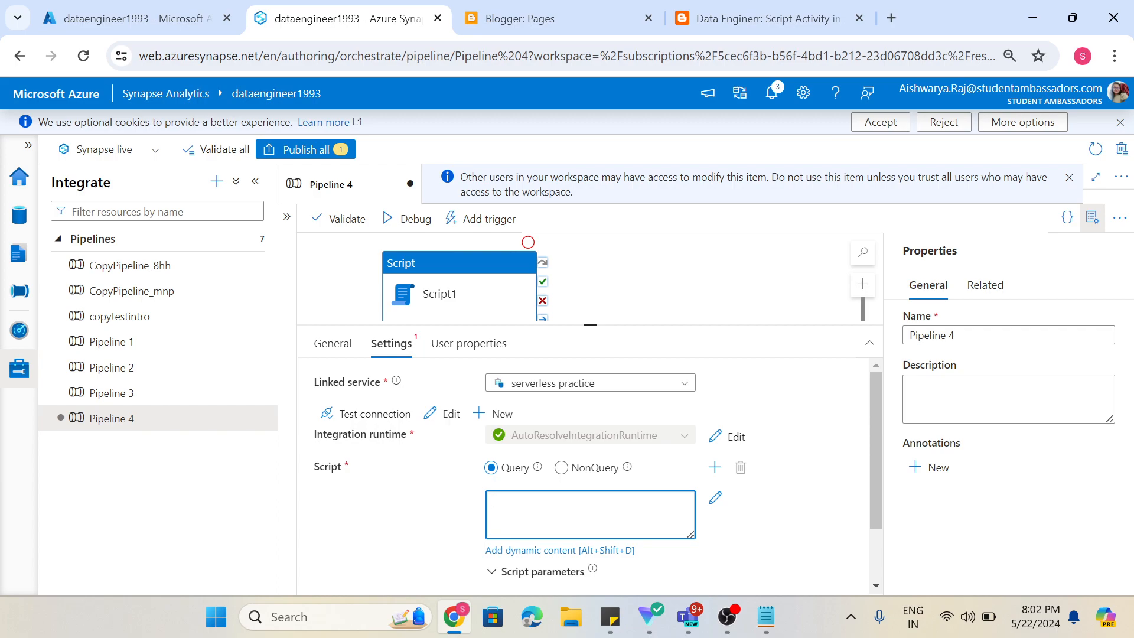
click(537, 468)
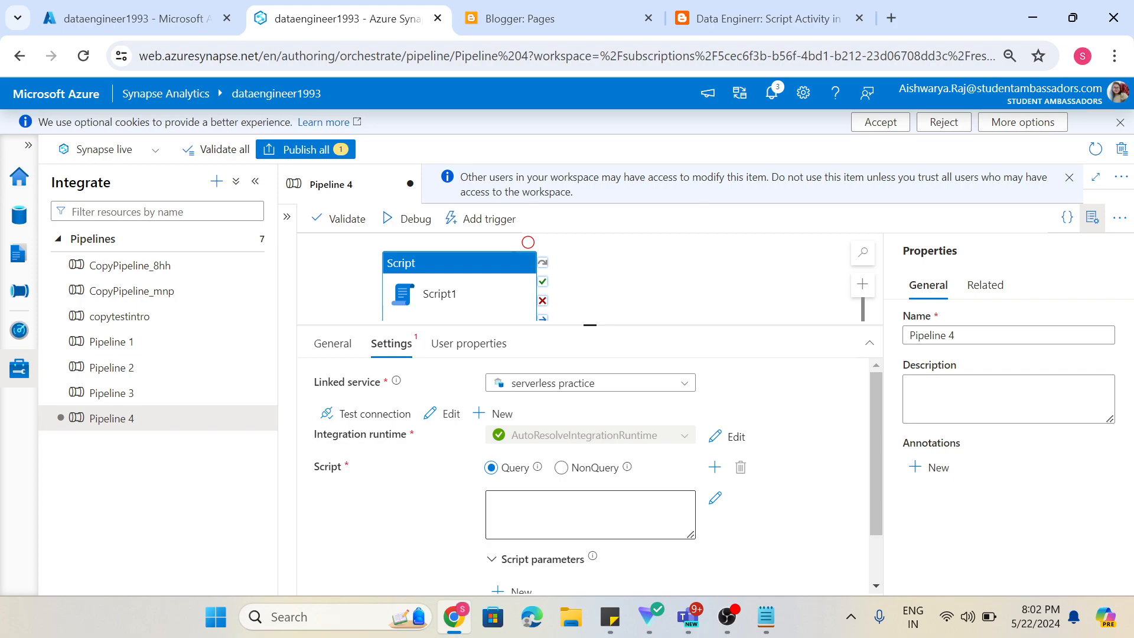
mouse_move(627, 468)
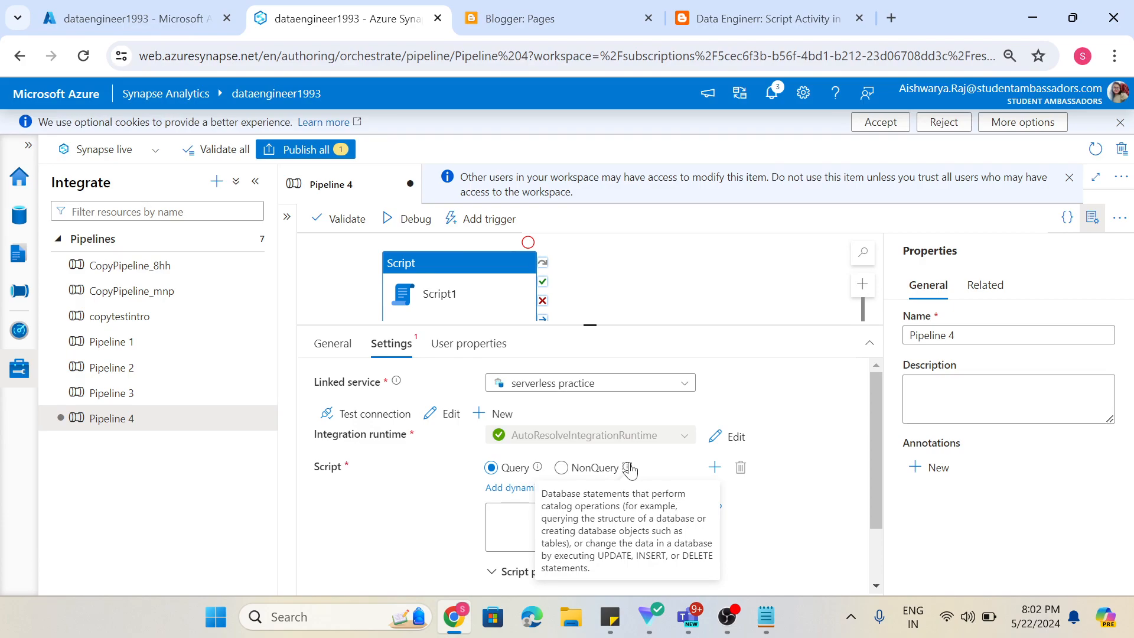
mouse_move(539, 469)
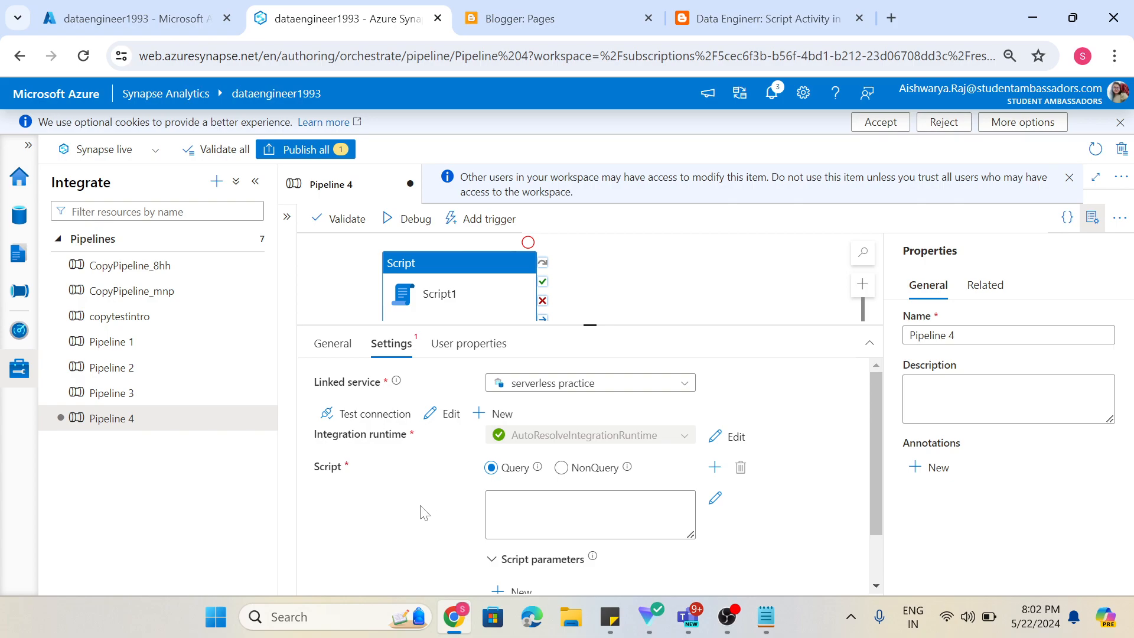
Browse the workspace's SQL databases in the Data hub and expand the views of the nyc_taxi_ldw database
click(20, 227)
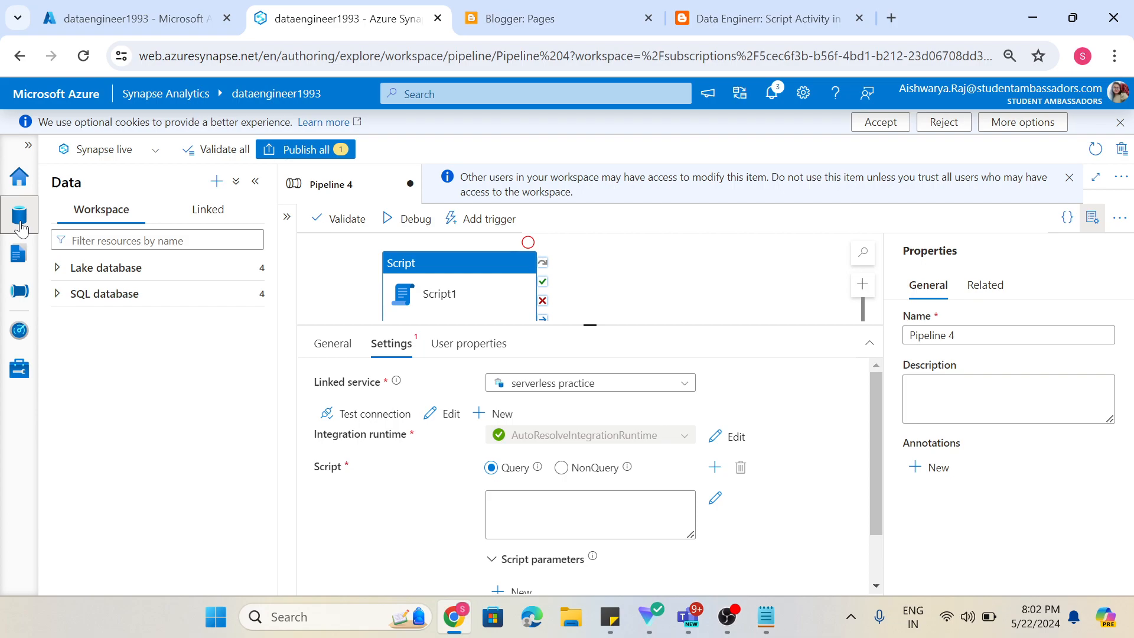
click(57, 294)
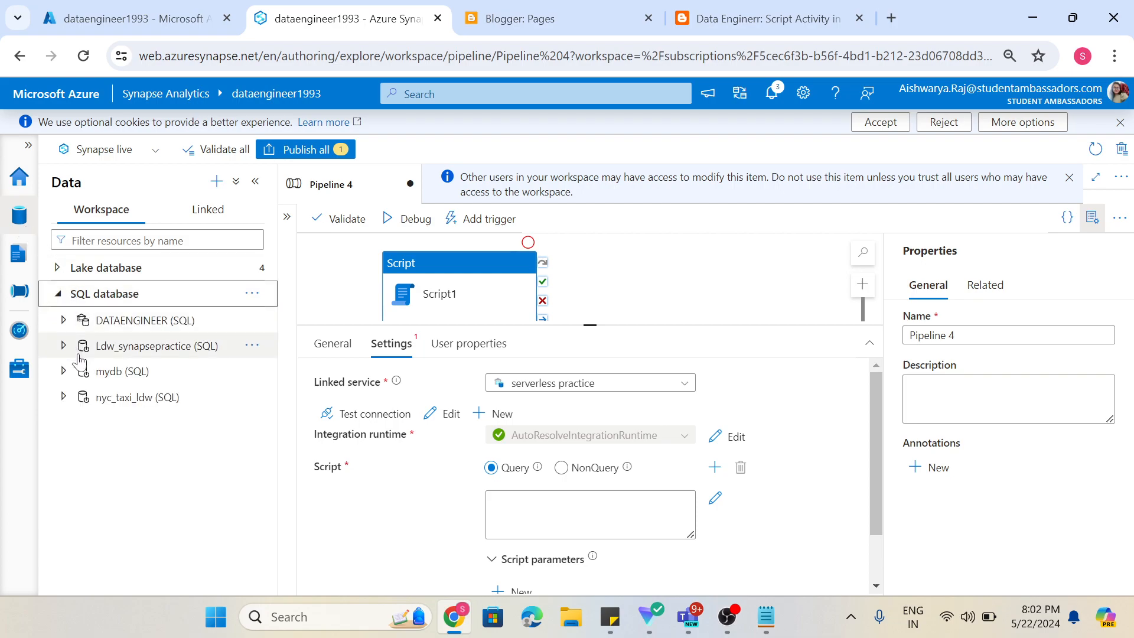
click(65, 398)
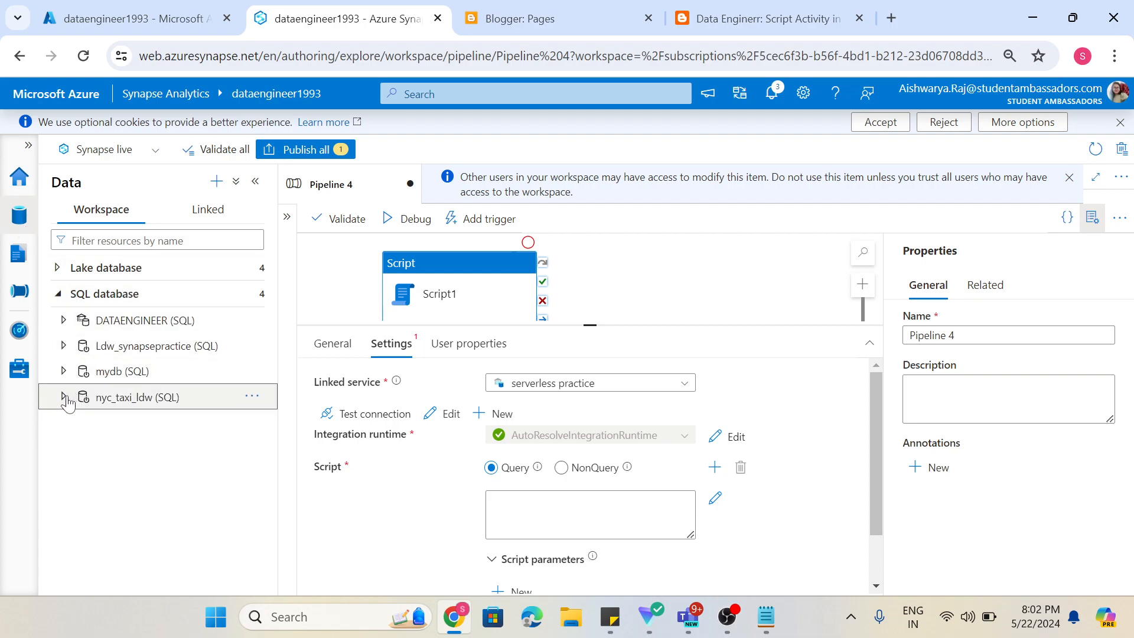
click(766, 625)
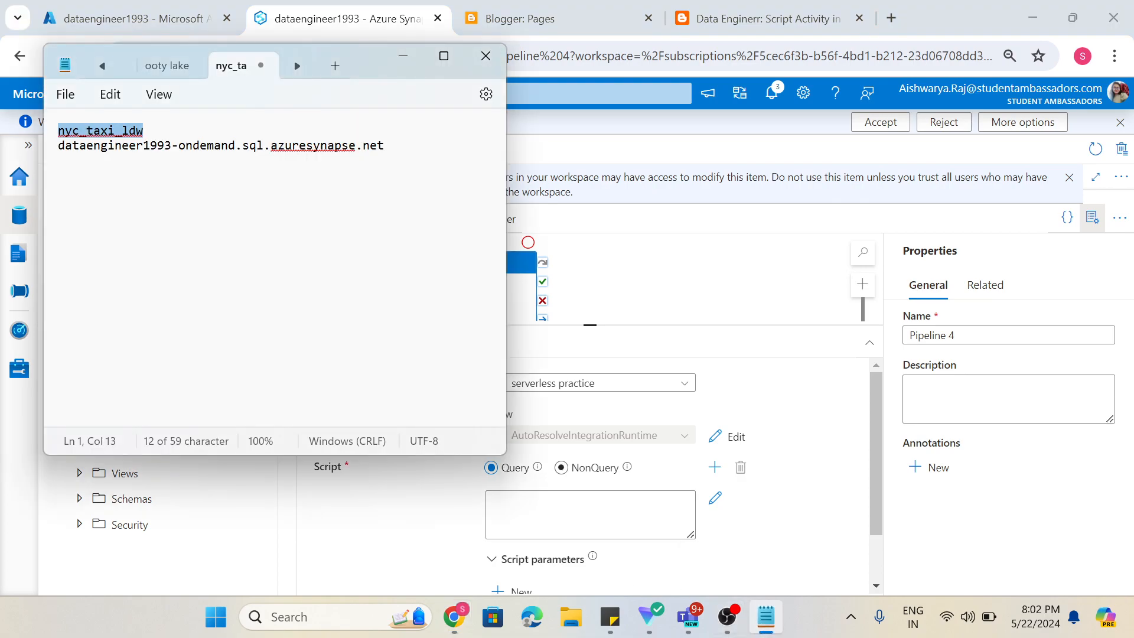
click(403, 56)
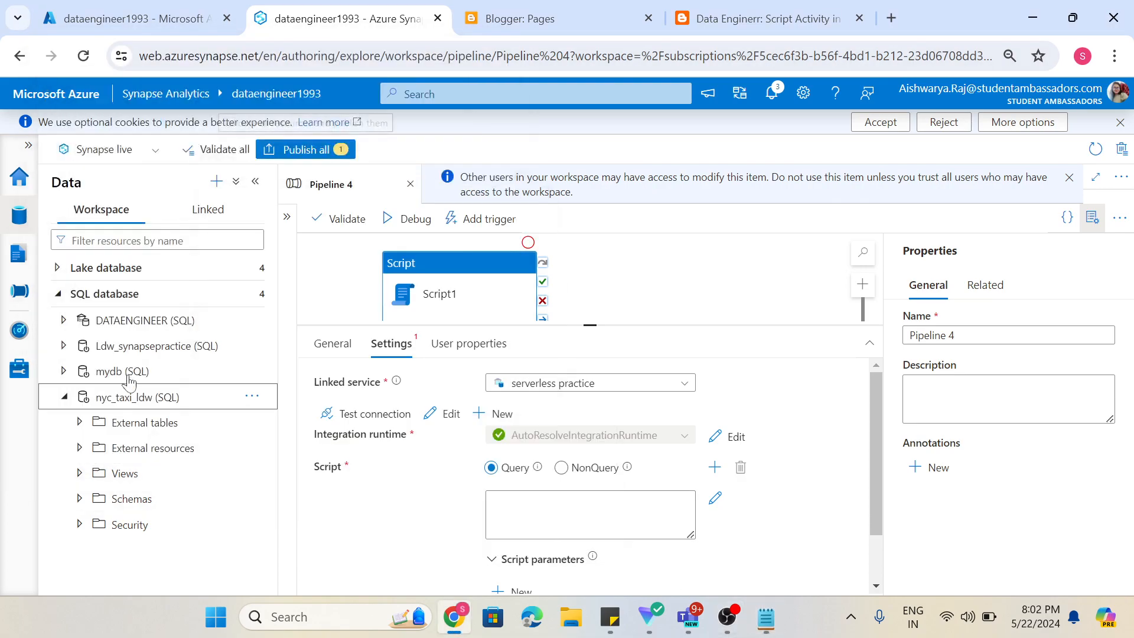
click(80, 475)
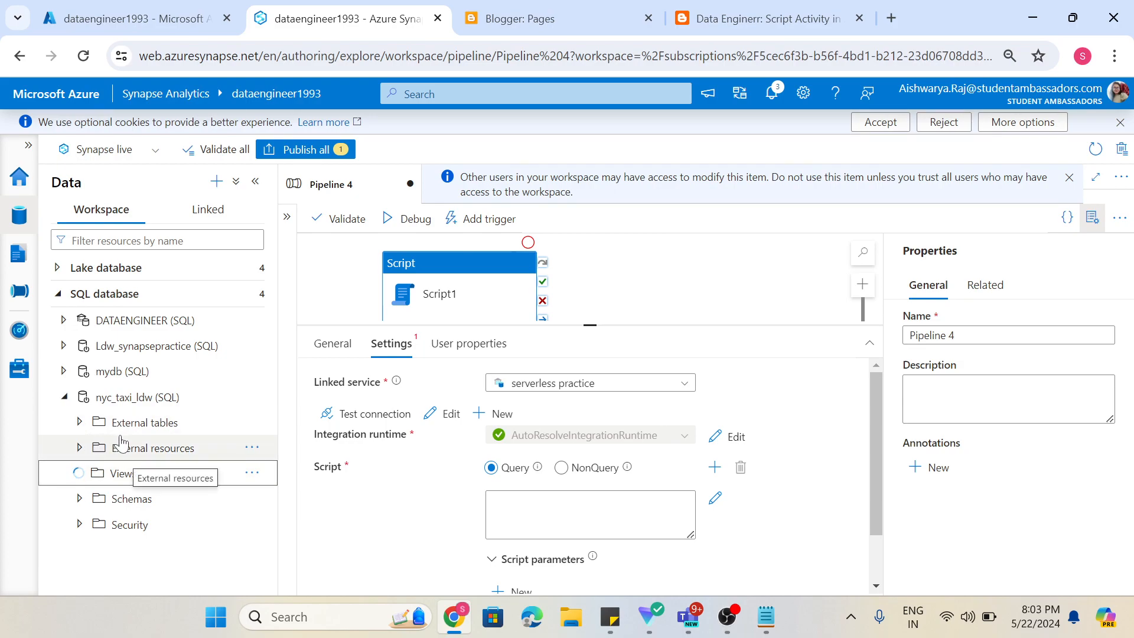
scroll(148, 446, down, 2)
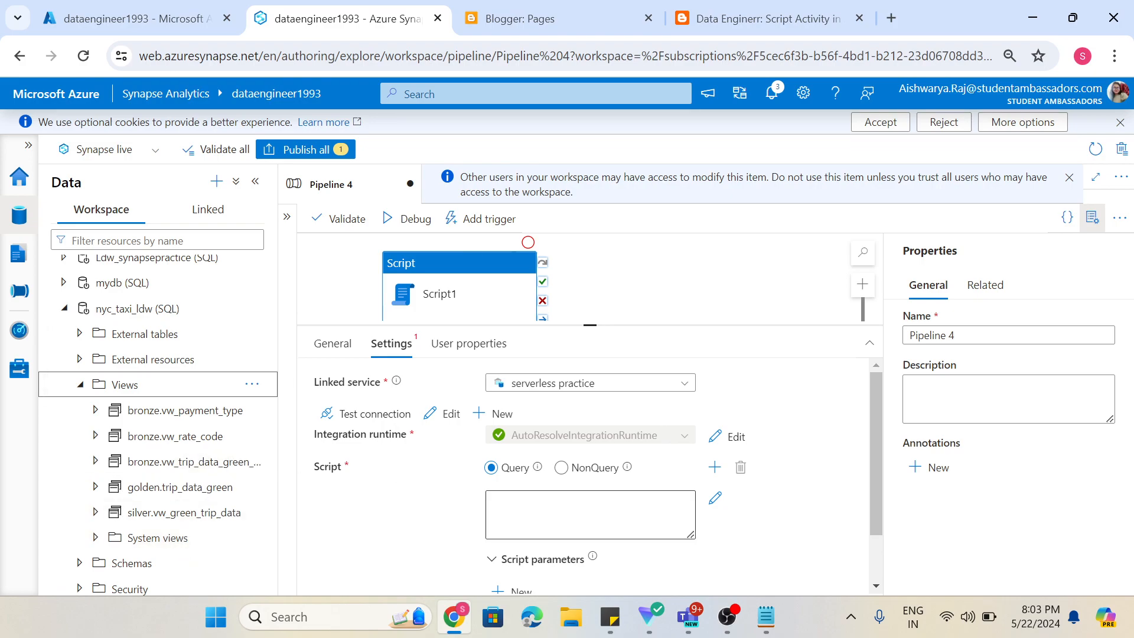
Enter the query "select * from bronze.vw_rate_code" as the Script activity's script
click(566, 512)
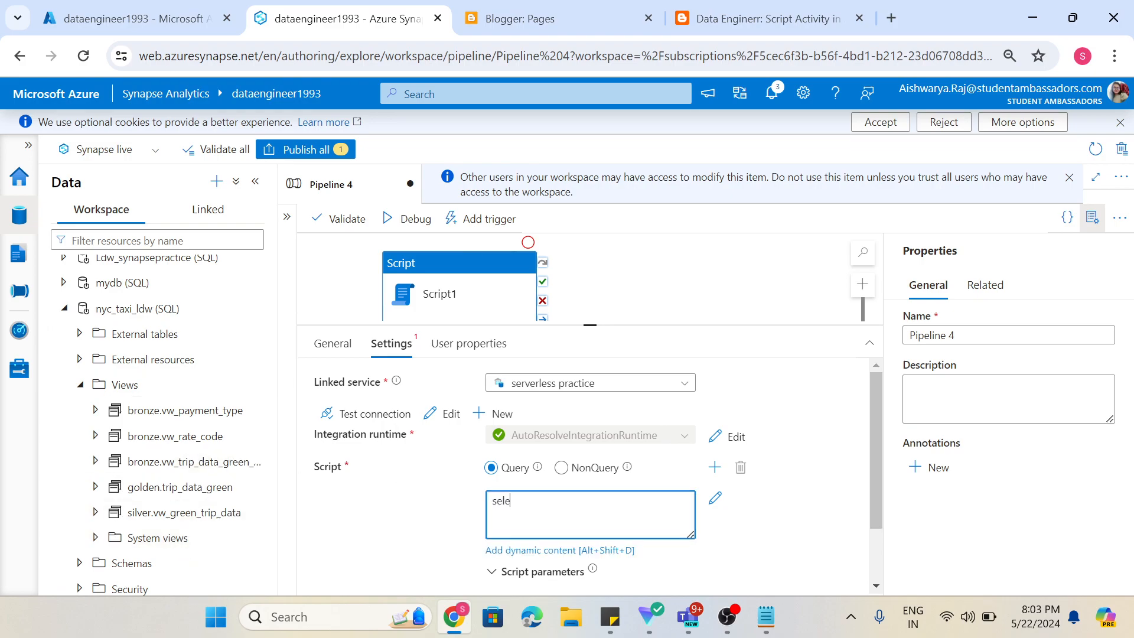
text(select * from bronze.vw_rate_code)
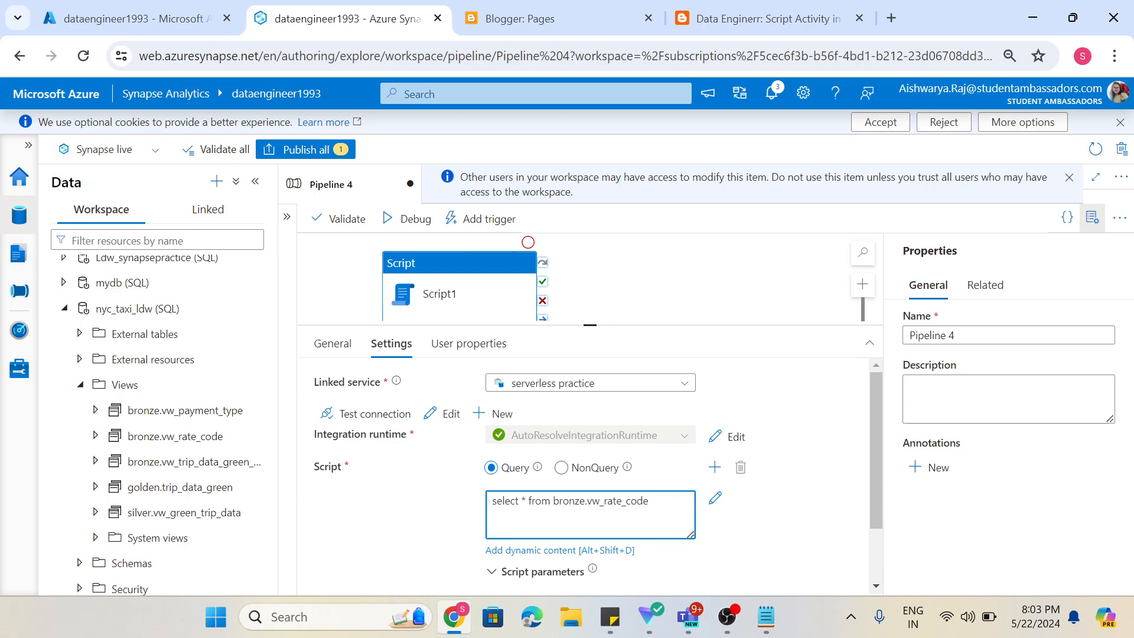
click(442, 533)
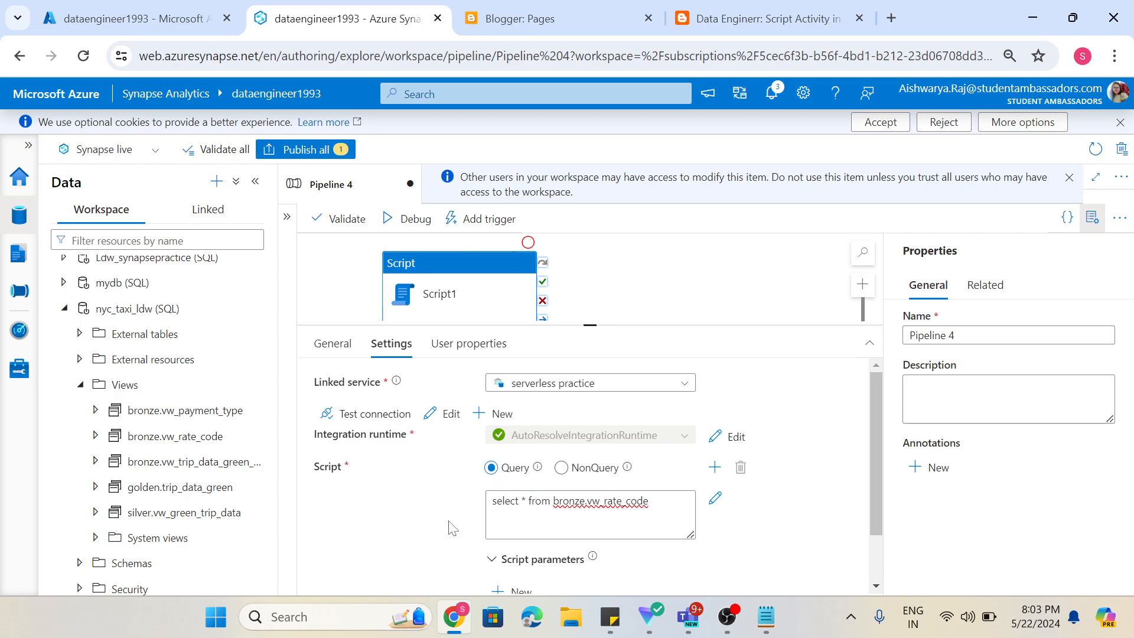
scroll(452, 527, down, 2)
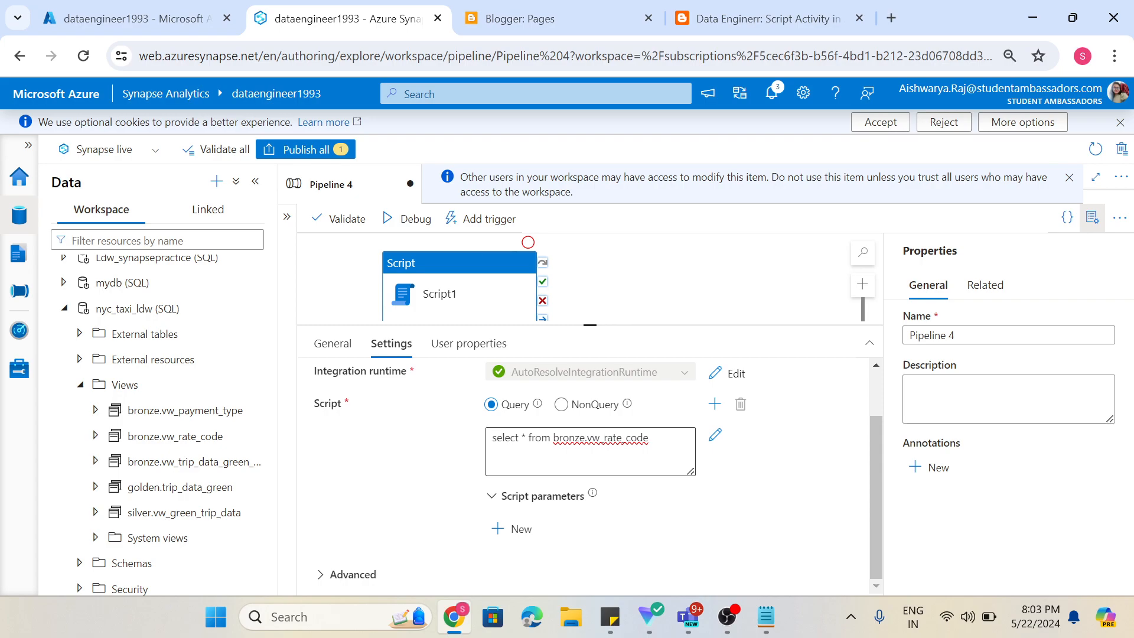
scroll(485, 481, up, 2)
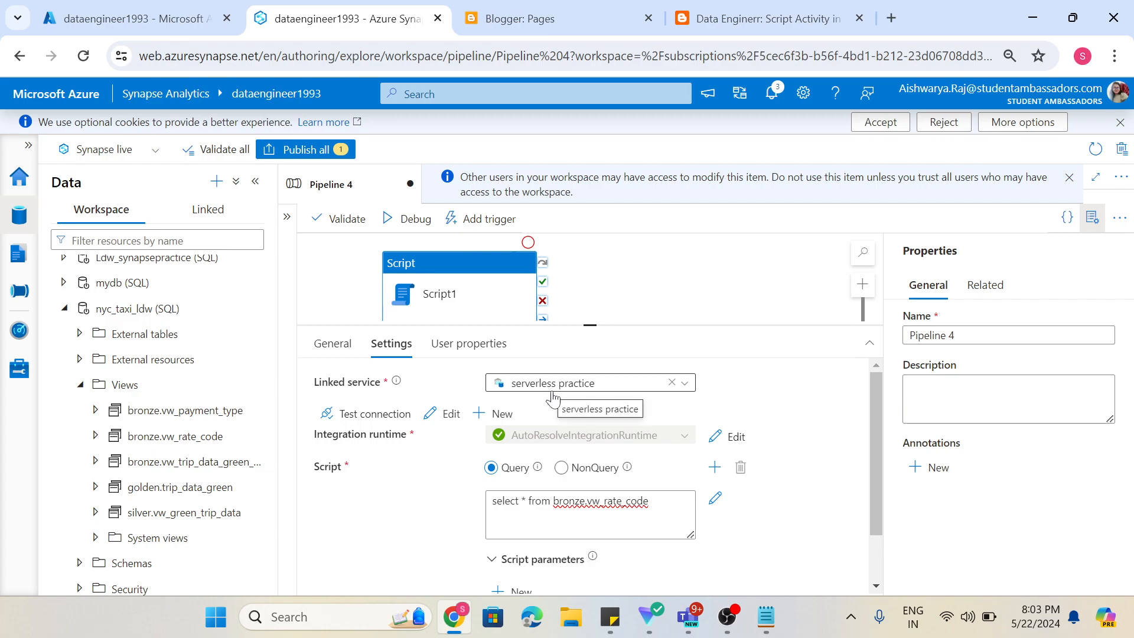
scroll(551, 407, down, 2)
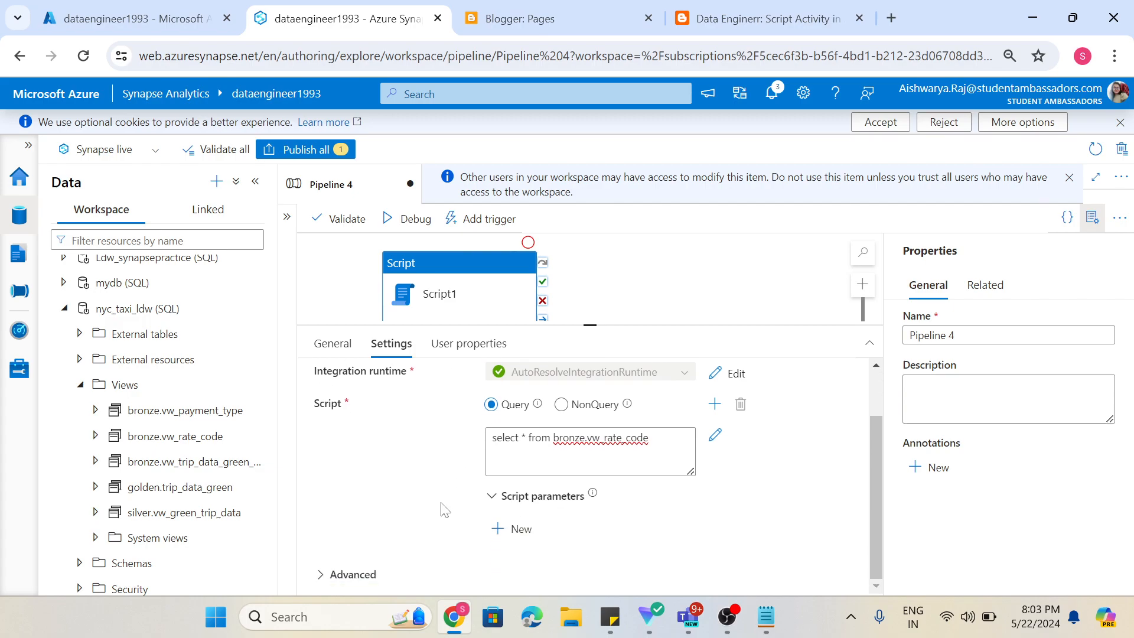
scroll(475, 490, up, 2)
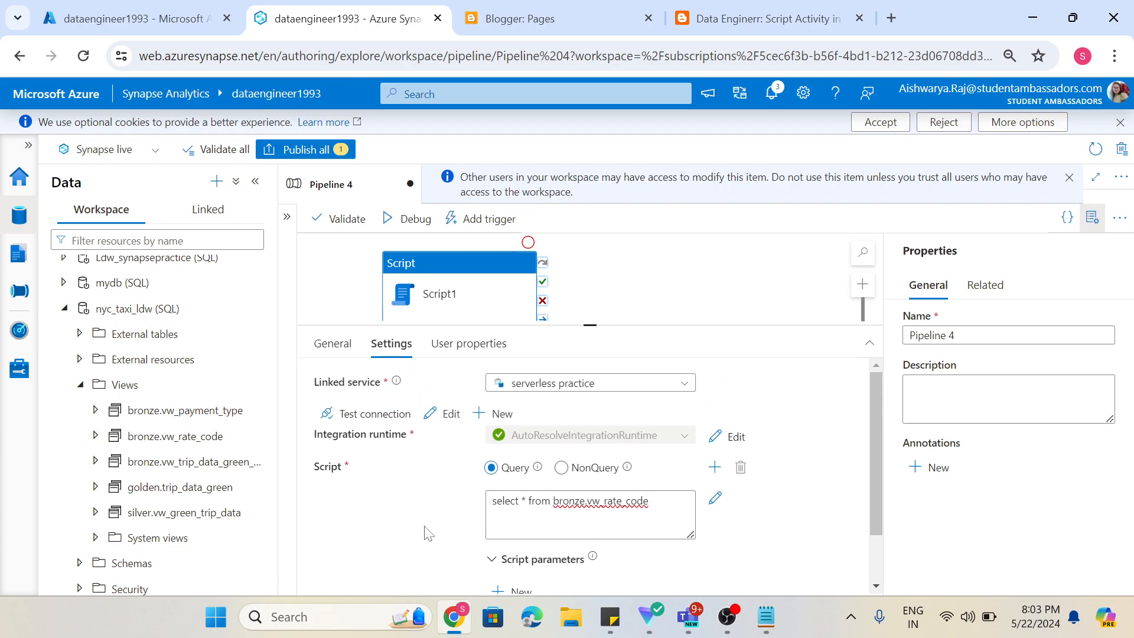
scroll(429, 533, down, 2)
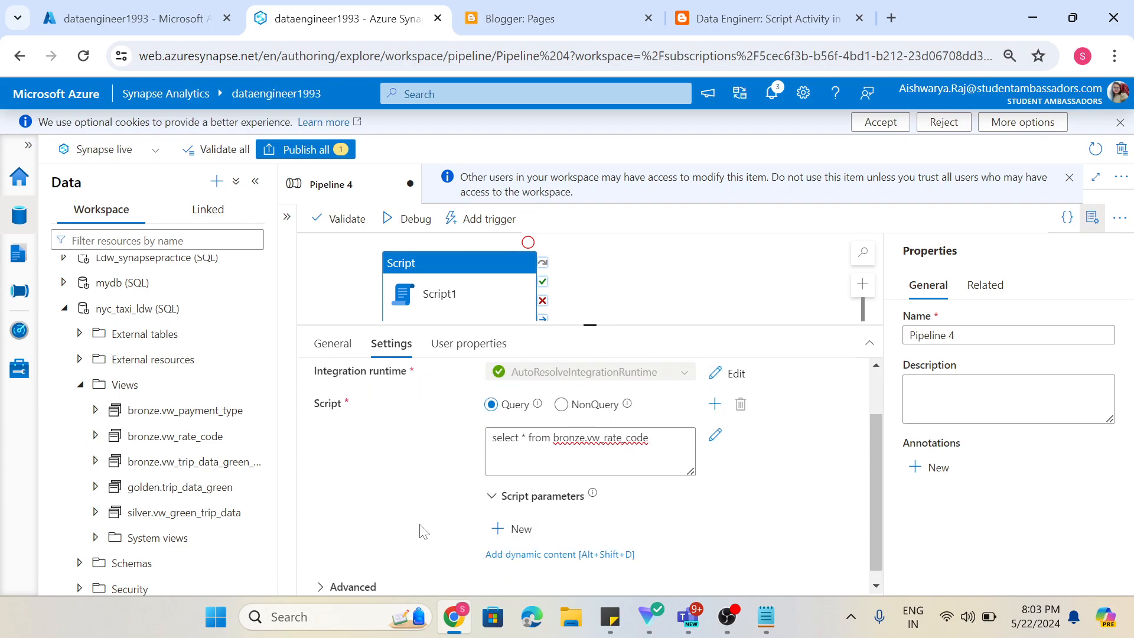
click(416, 523)
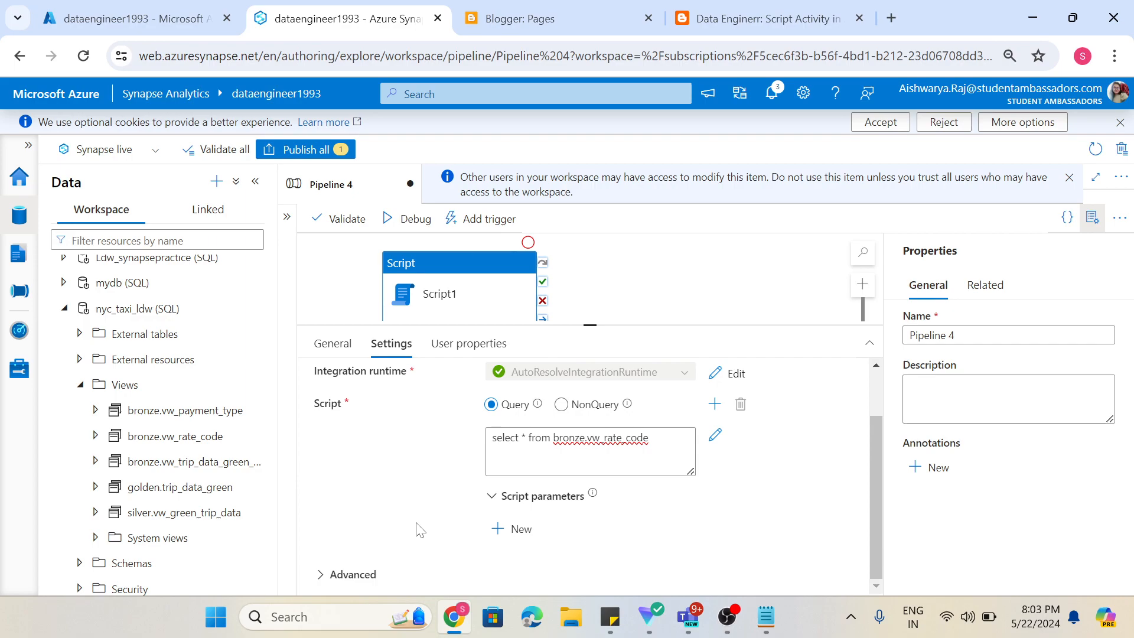
scroll(419, 528, up, 2)
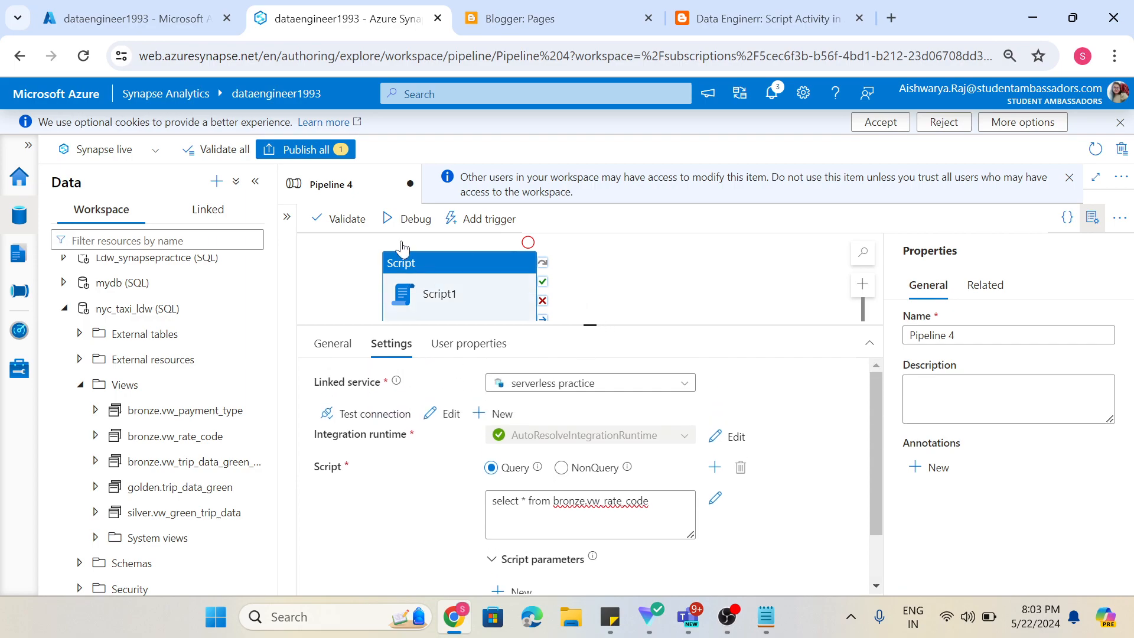
Run Pipeline 4 in debug mode and refresh the run status until the Script1 activity finishes
click(407, 218)
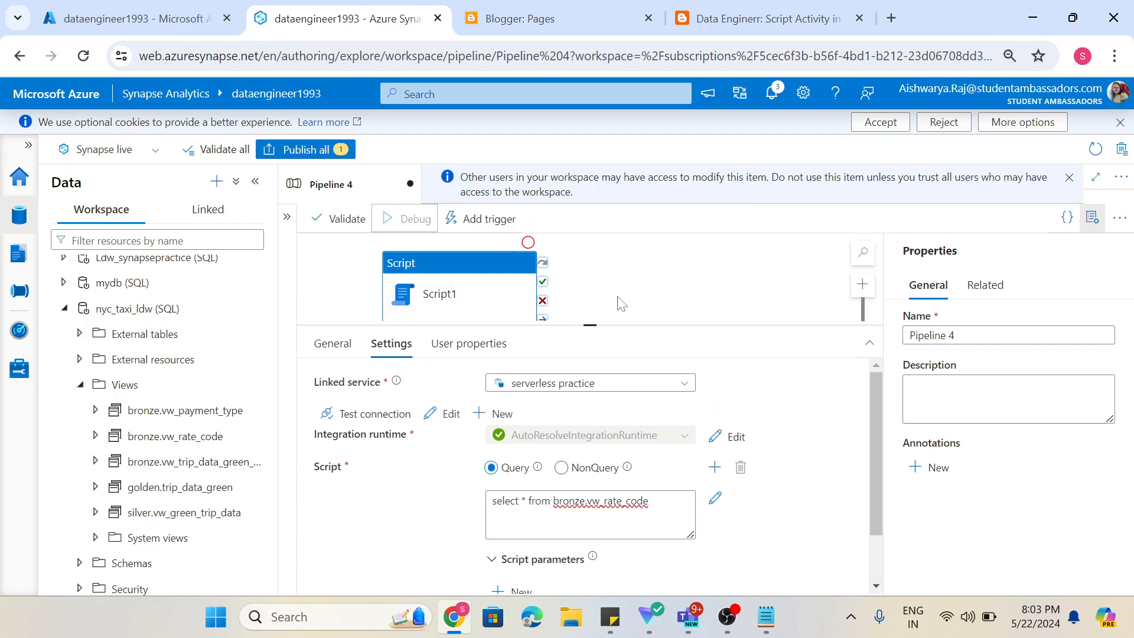
click(622, 304)
click(539, 342)
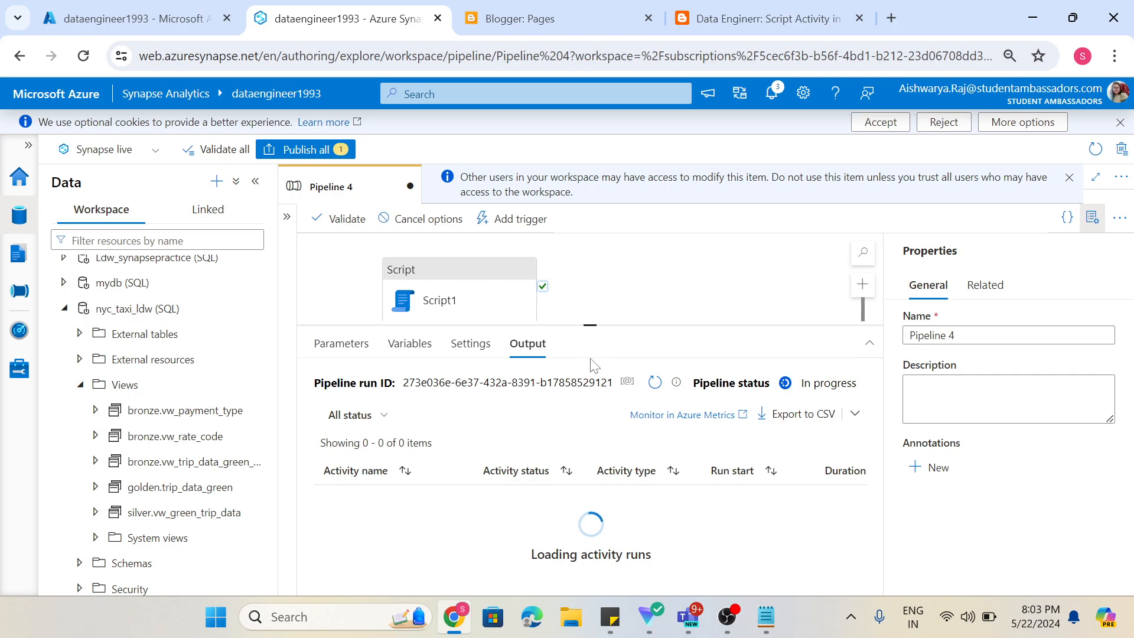
click(654, 383)
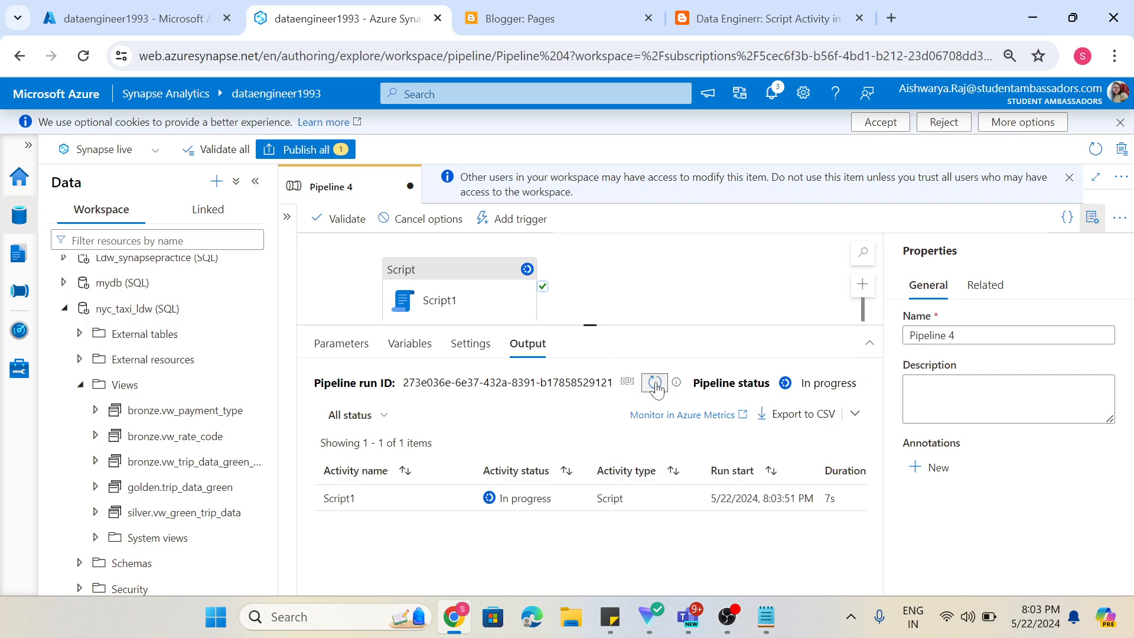
click(654, 383)
click(654, 383)
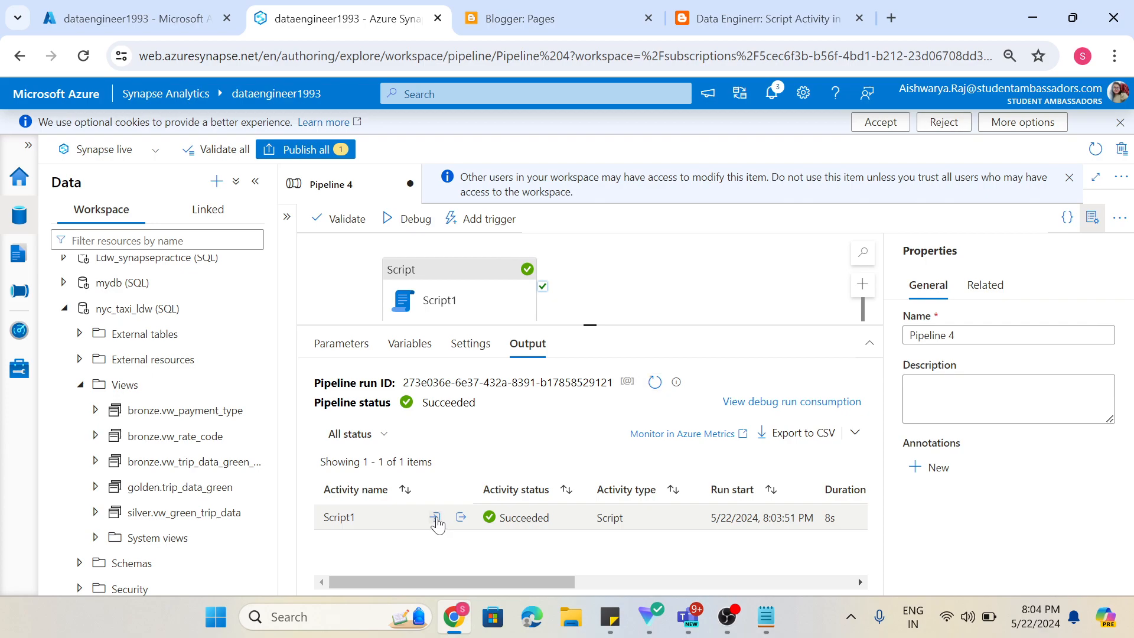
Examine the input of the Script1 activity run, close it, and review the run's output JSON, including its result sets and rows
click(434, 516)
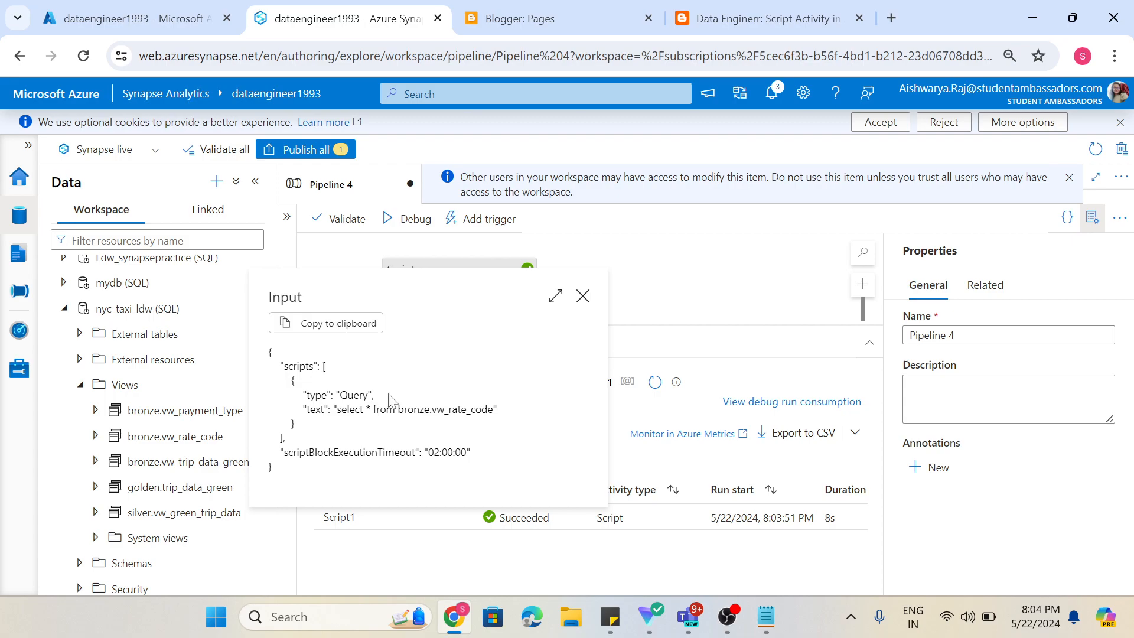
click(581, 295)
click(461, 518)
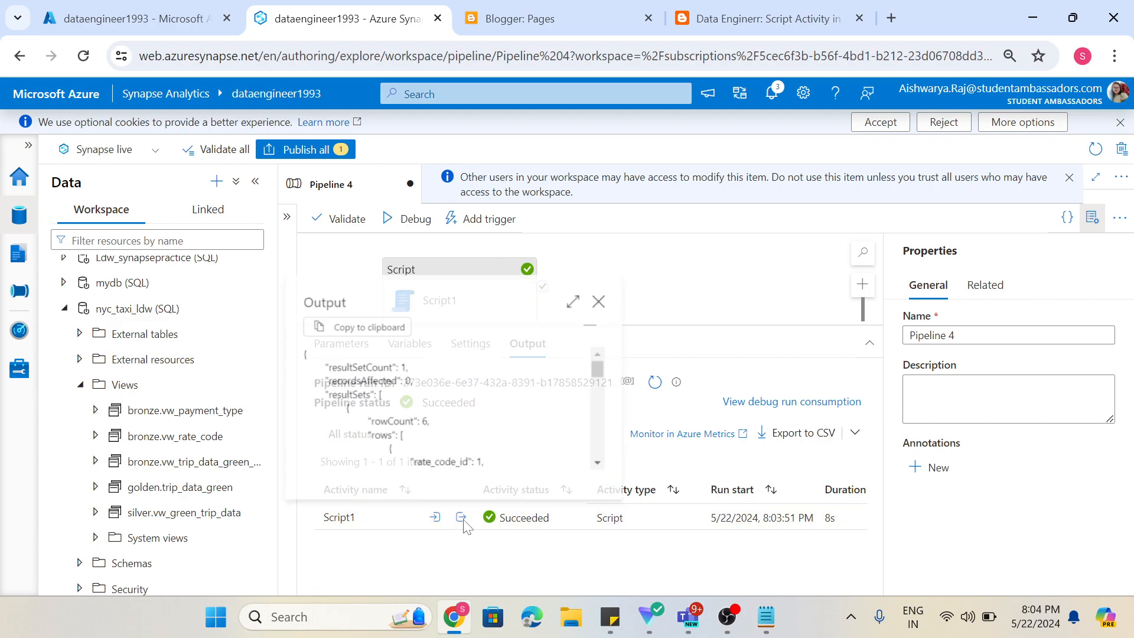
scroll(473, 433, down, 5)
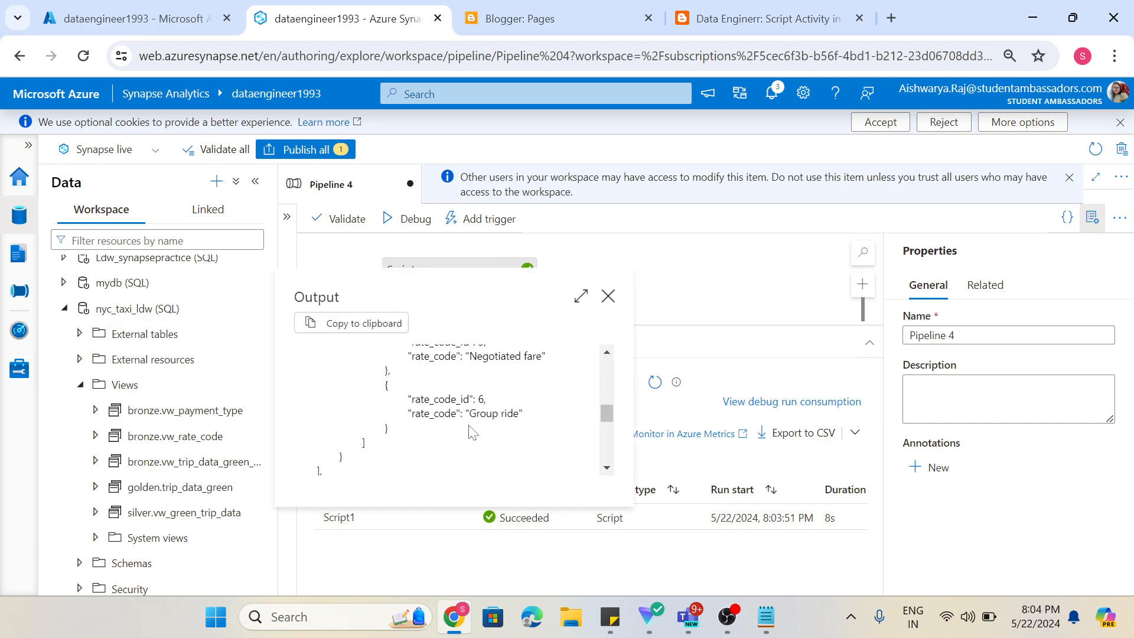
scroll(469, 425, up, 5)
drag(316, 366, 398, 366)
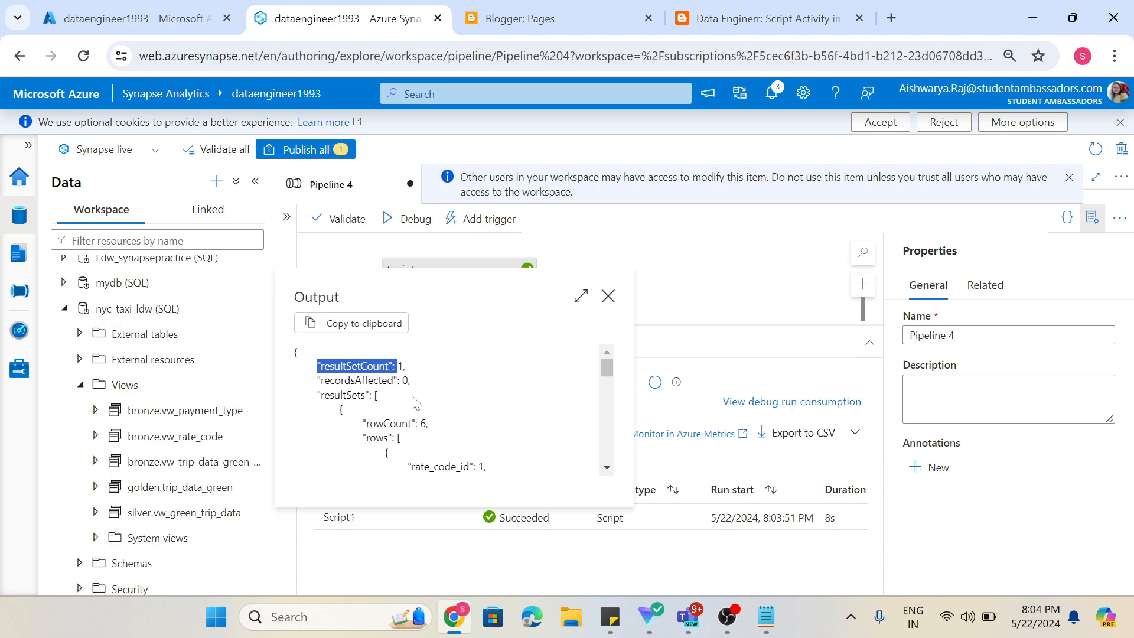
drag(321, 395, 365, 460)
scroll(393, 431, down, 1)
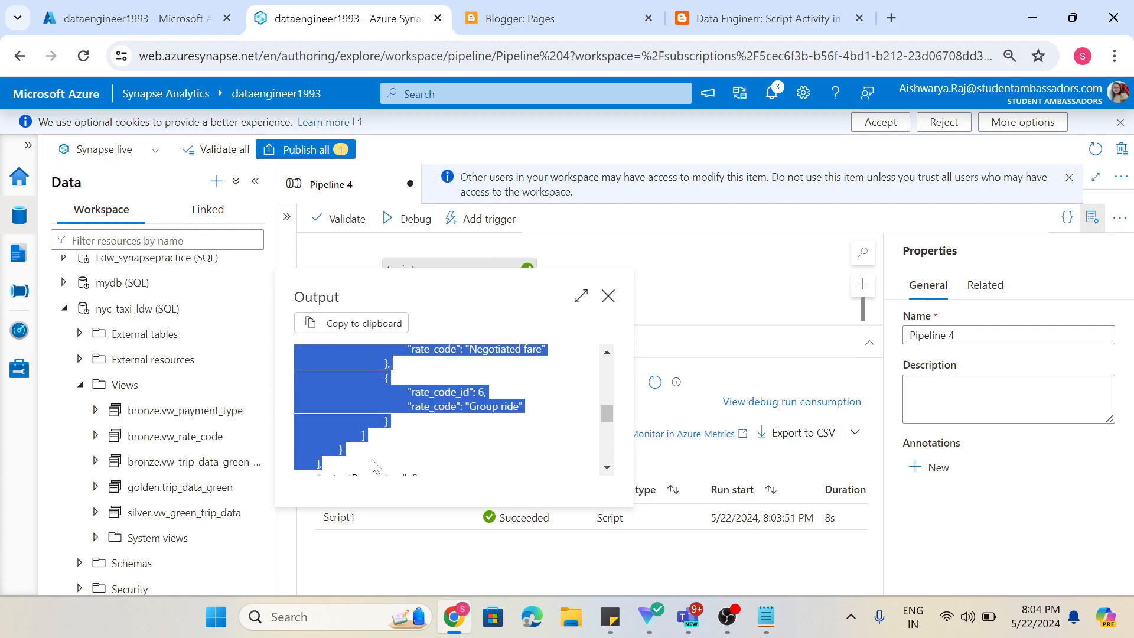
scroll(372, 458, up, 6)
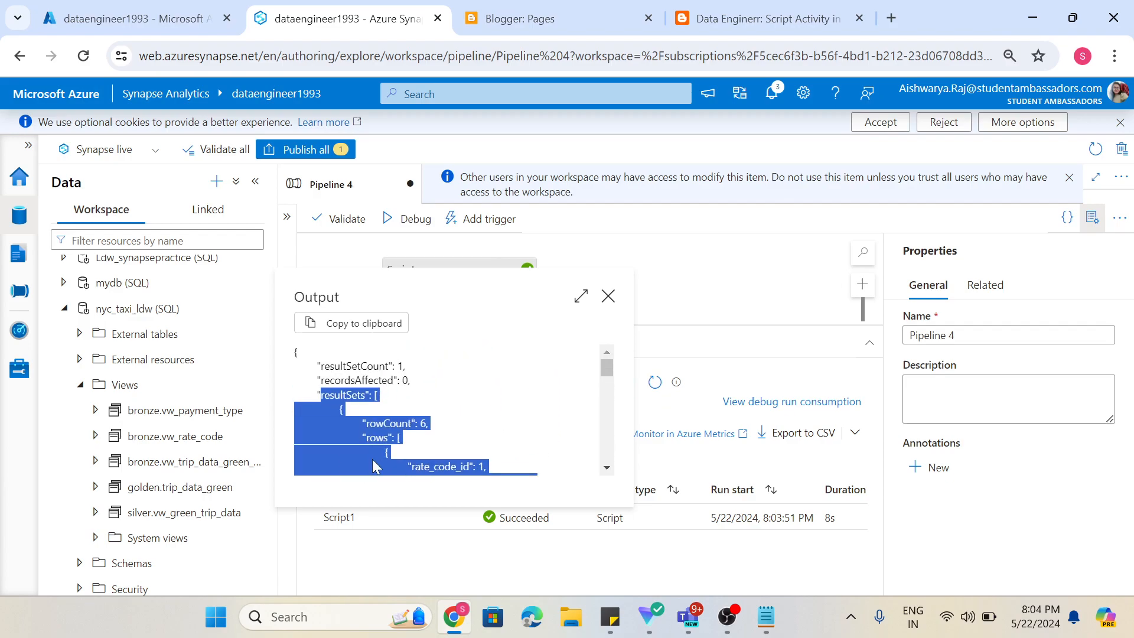
click(412, 389)
scroll(394, 398, down, 1)
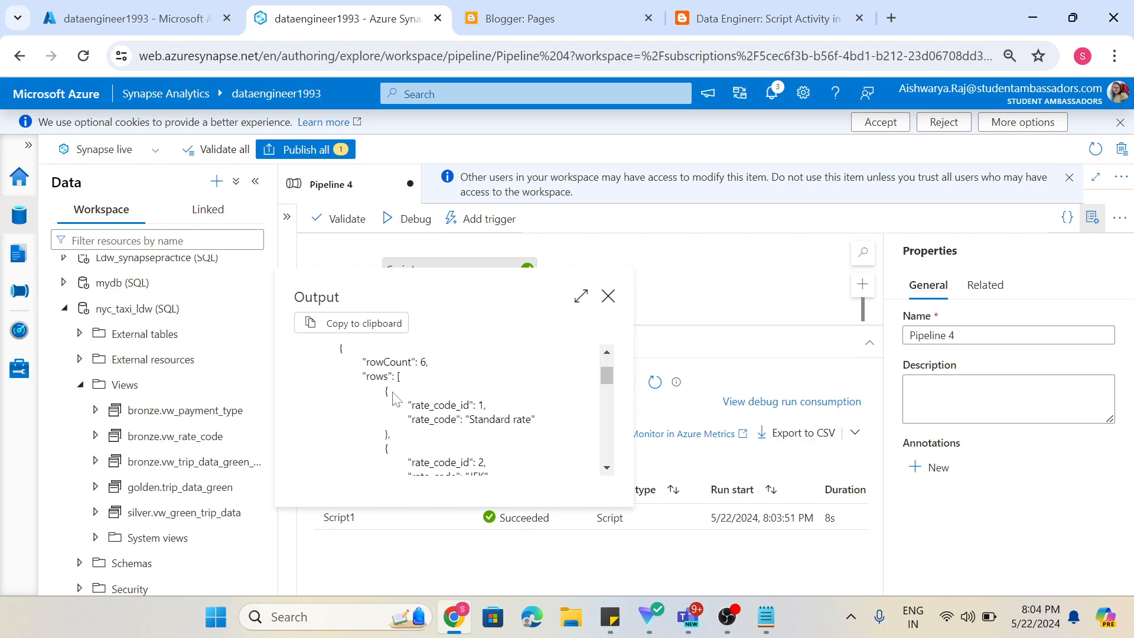
scroll(394, 399, up, 1)
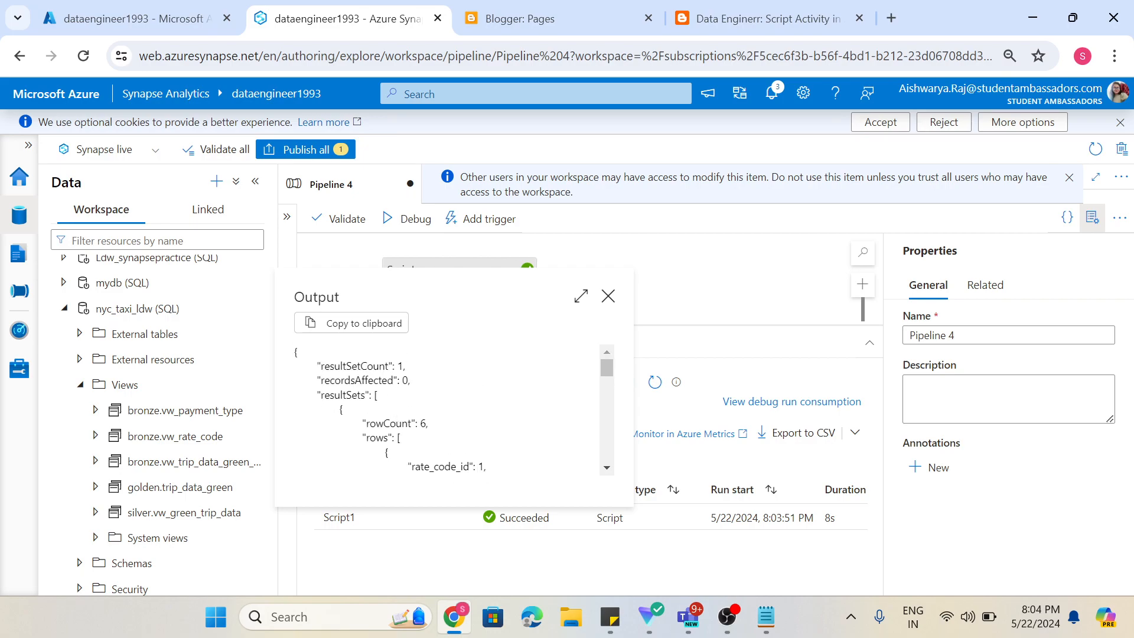
scroll(394, 398, down, 2)
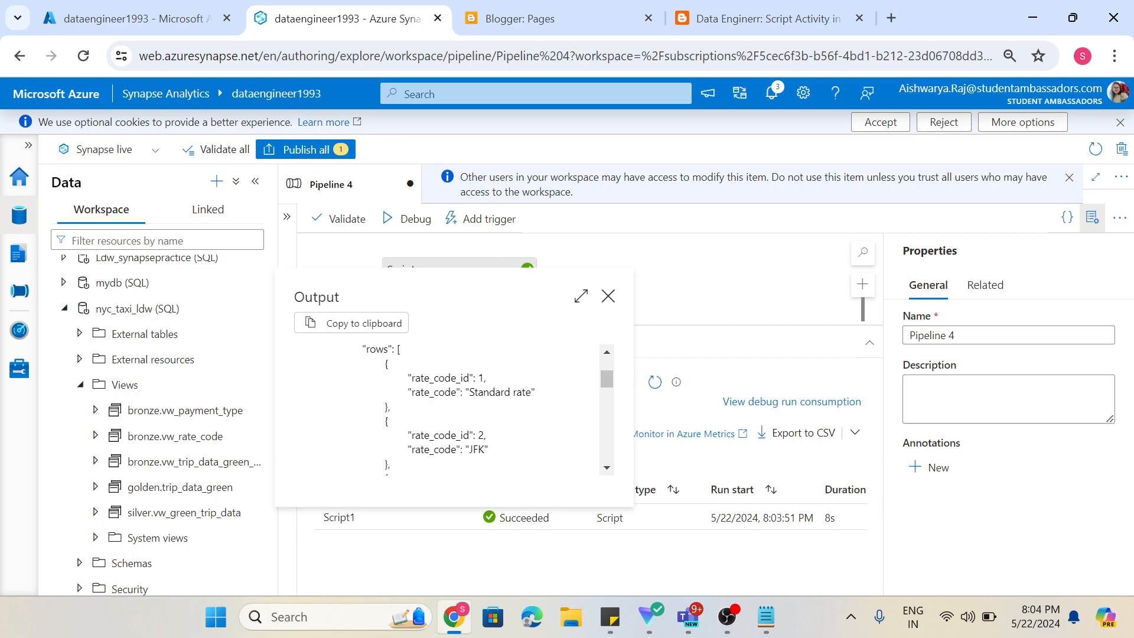
Close the Script1 run's output and copy the query "select * from bronze.vw_rate_code" from the run's input
scroll(423, 437, up, 2)
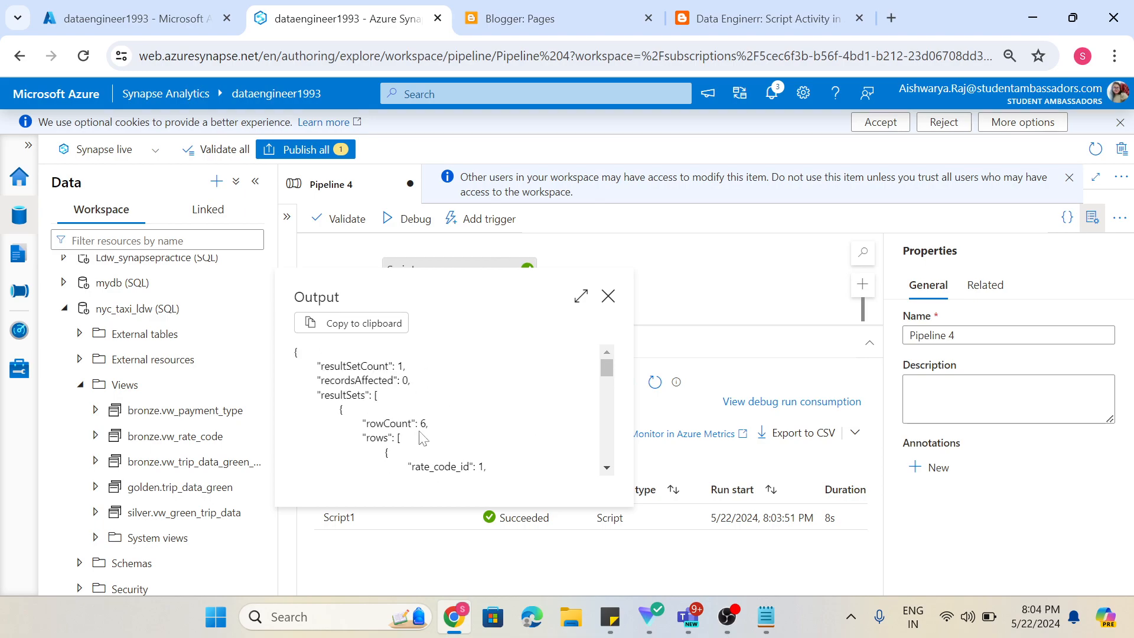
click(607, 296)
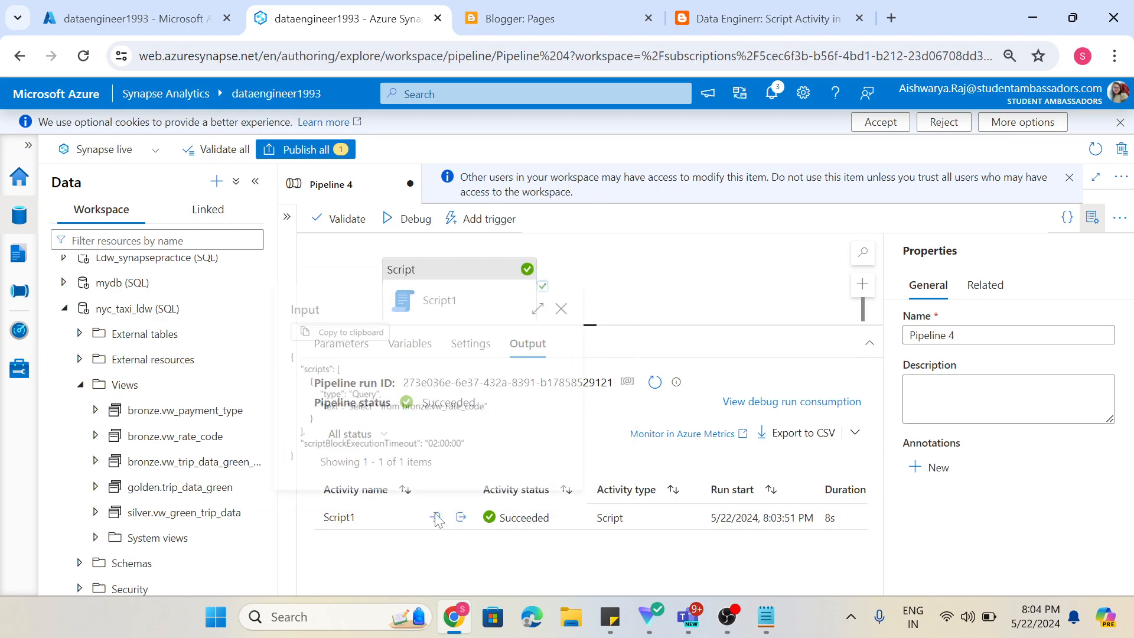
click(436, 517)
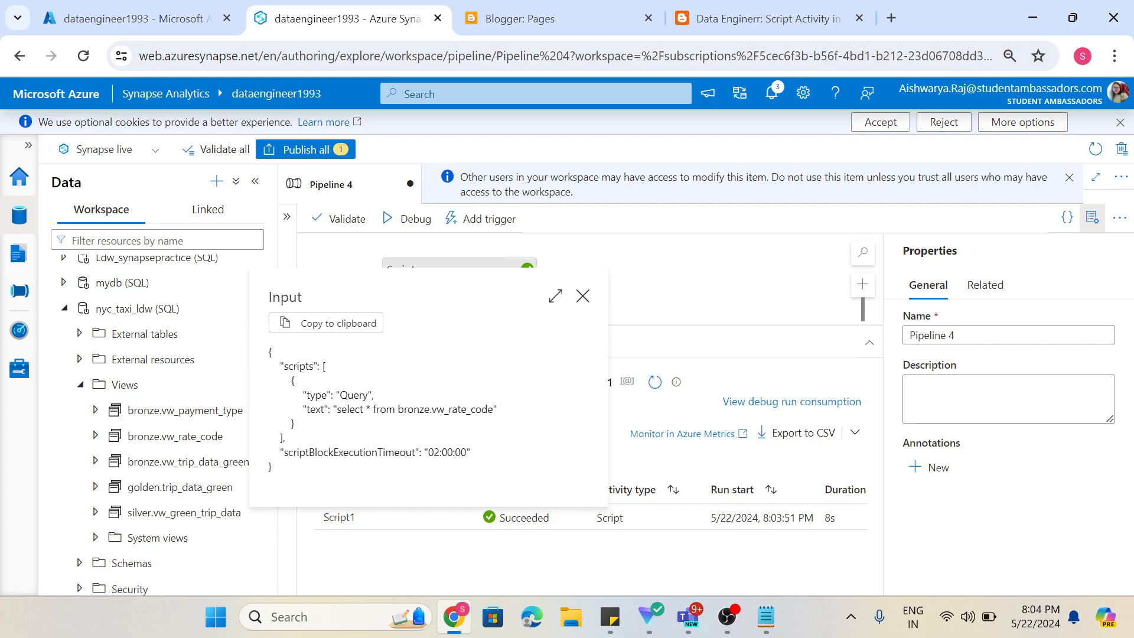
drag(338, 409, 432, 409)
click(426, 411)
drag(337, 409, 493, 409)
key(ctrl+c)
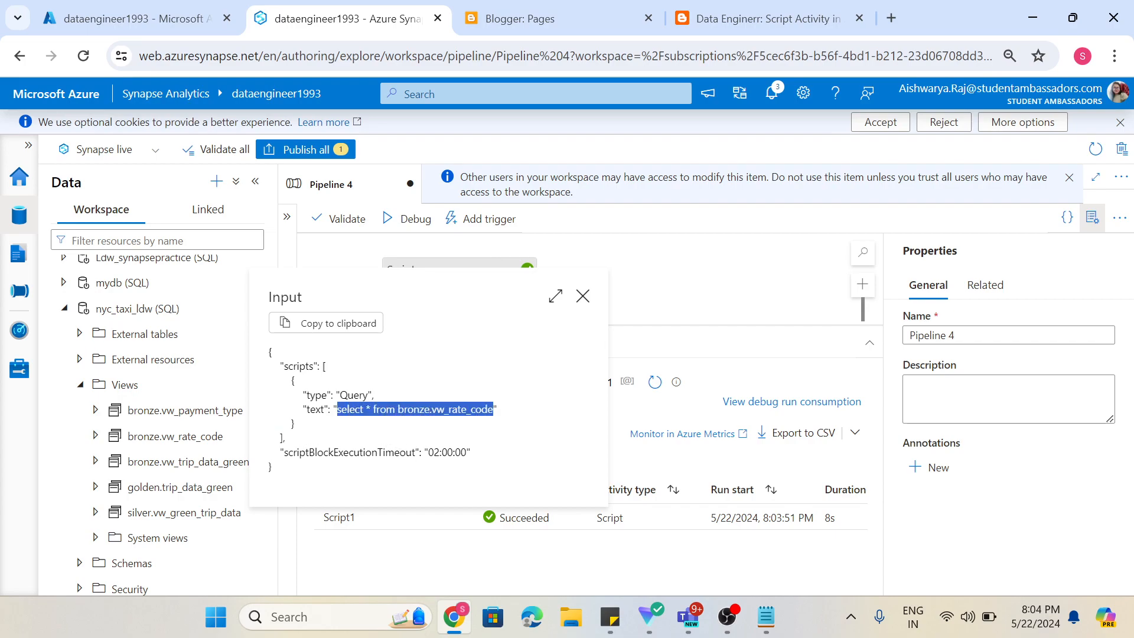
click(583, 296)
Review the result sets and rows in the Script1 run's output JSON again, and close it
click(461, 518)
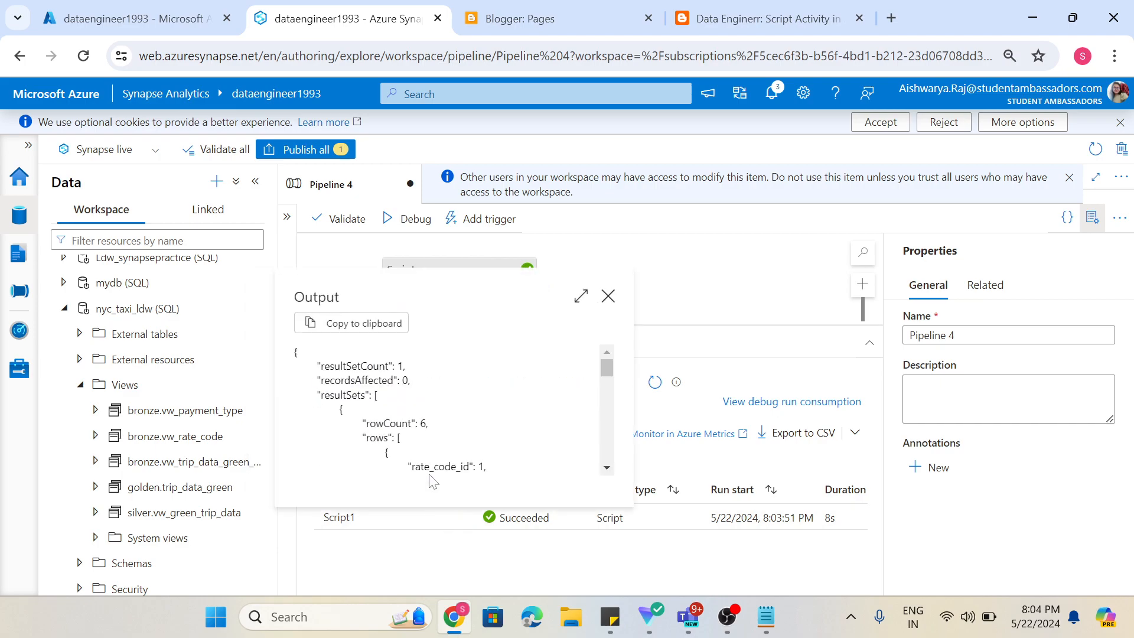
scroll(456, 447, down, 5)
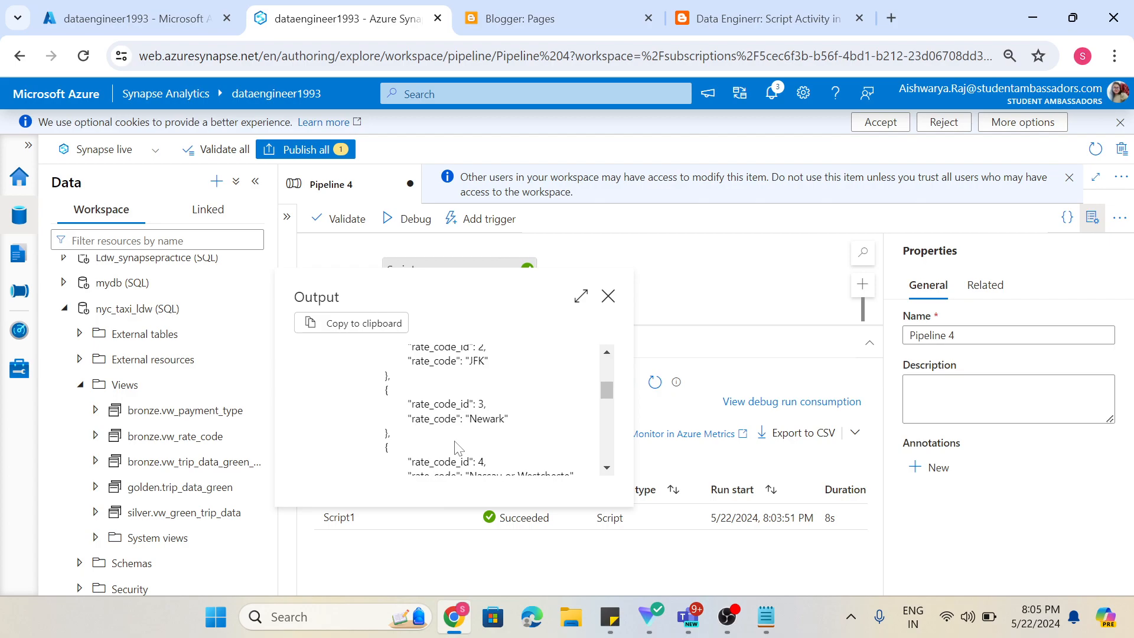
scroll(457, 447, up, 5)
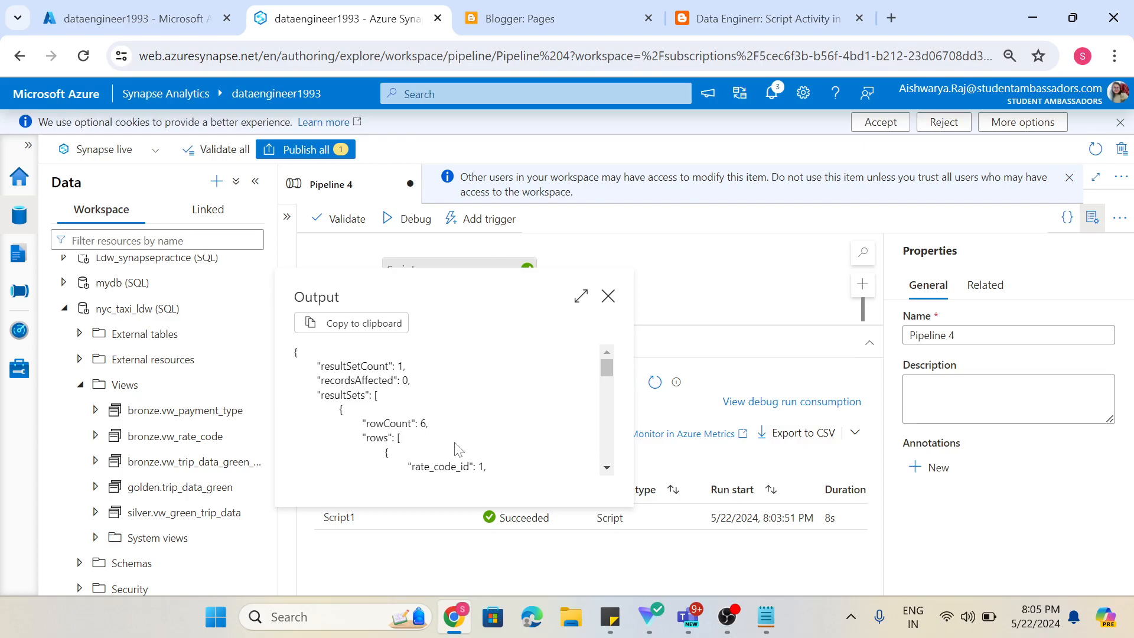
scroll(487, 431, down, 3)
scroll(487, 431, up, 3)
click(608, 296)
Create a new SQL script in the Develop hub on the nyc_taxi_ldw database with the copied query "select * from bronze.vw_rate_code"
scroll(130, 357, up, 3)
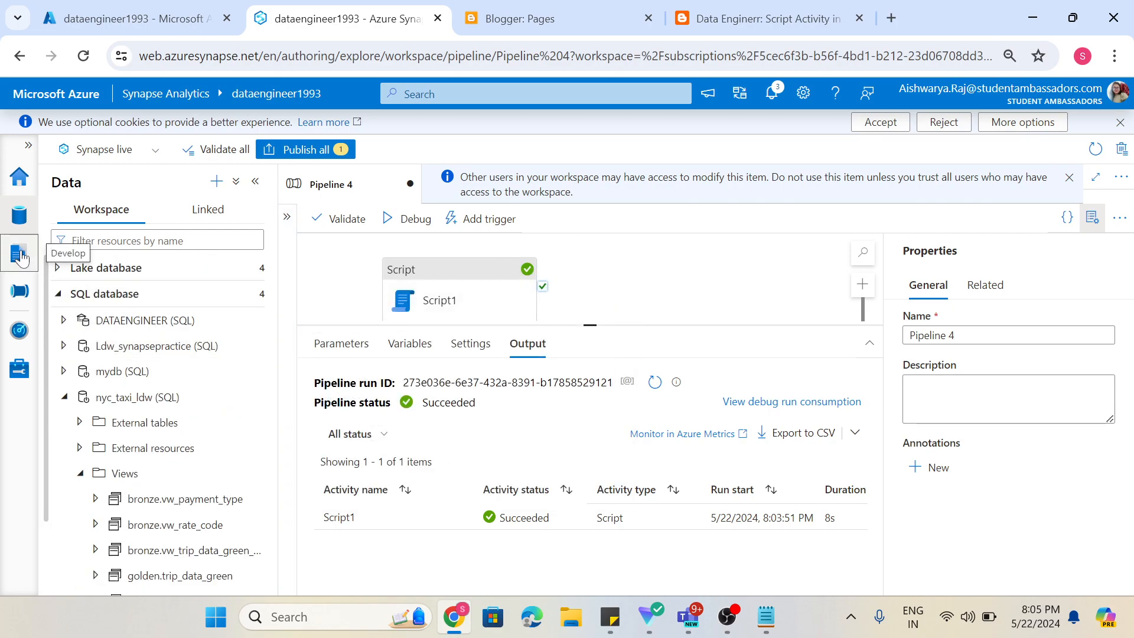
click(20, 253)
click(217, 182)
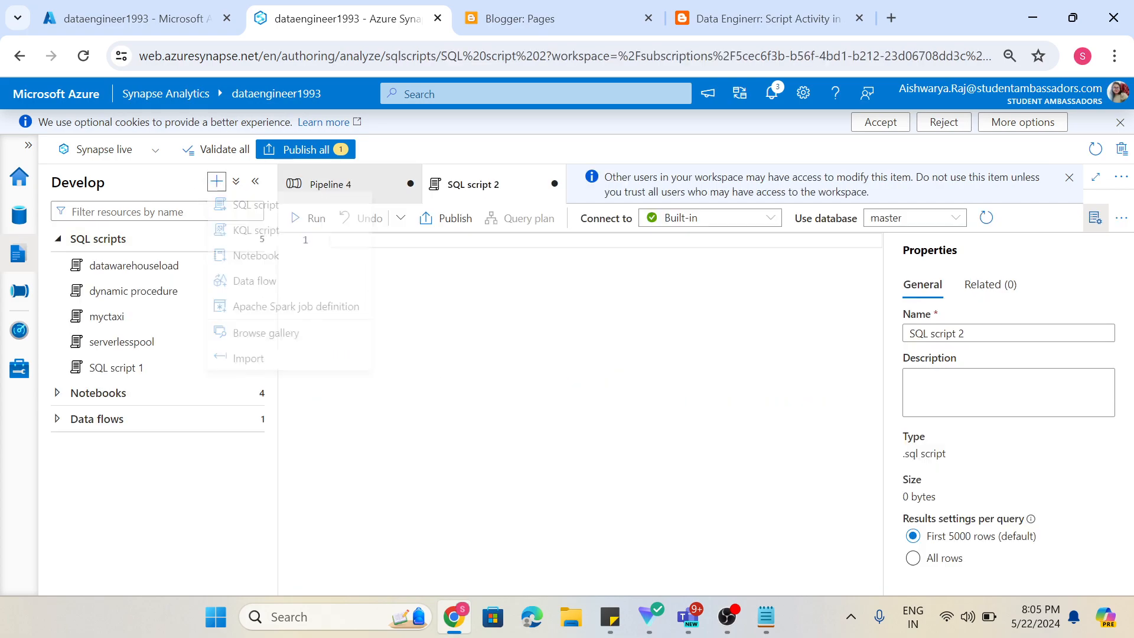
click(944, 218)
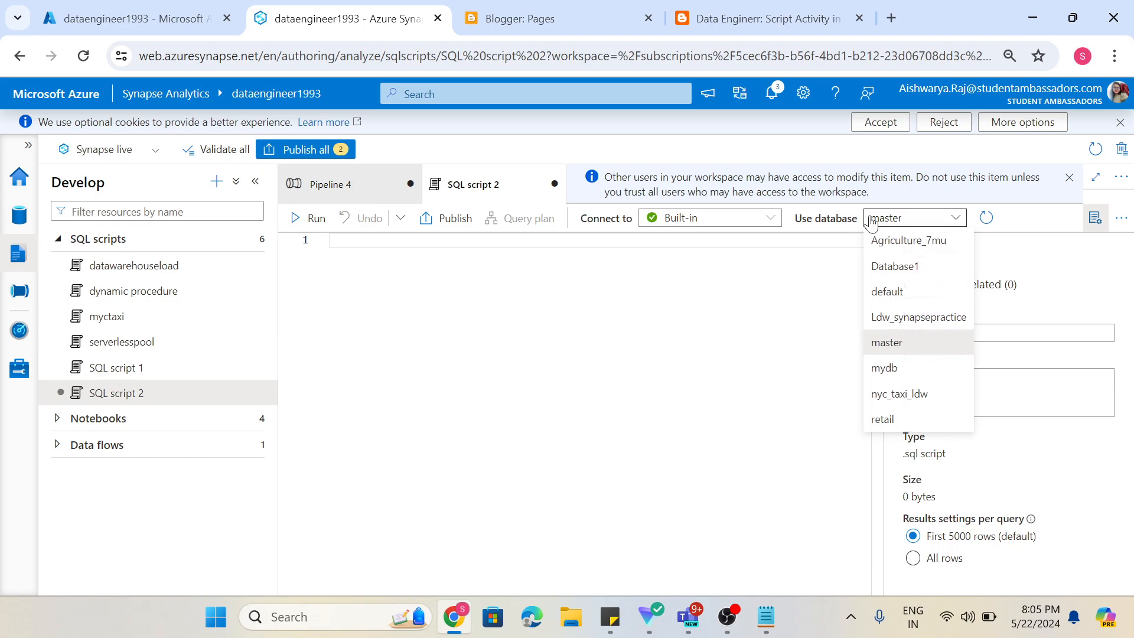
click(898, 393)
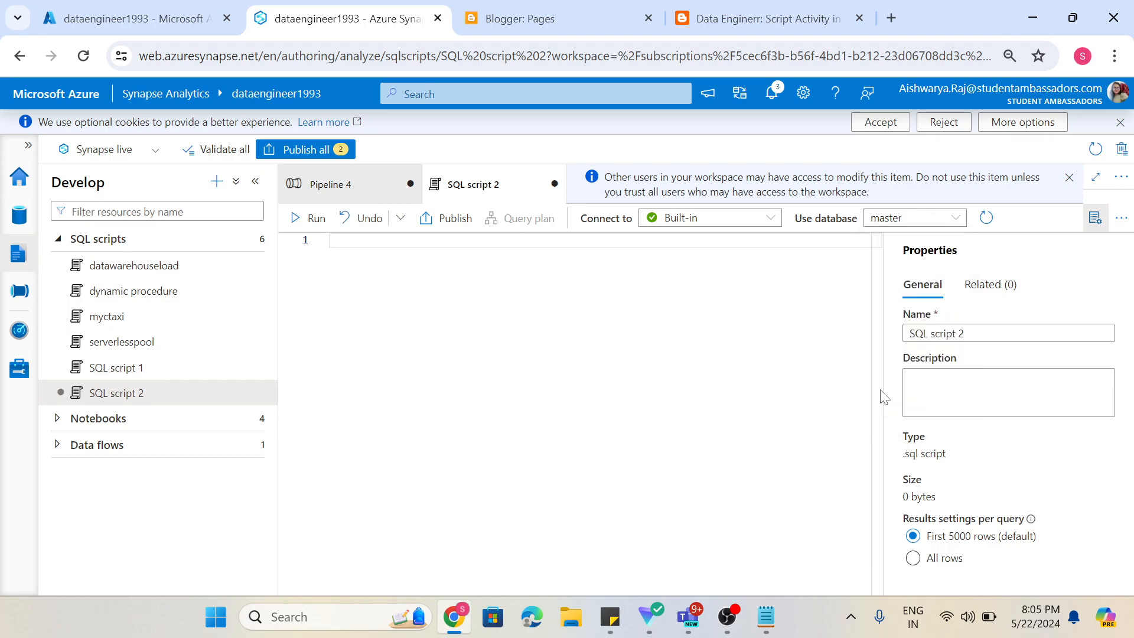
key(ctrl+v)
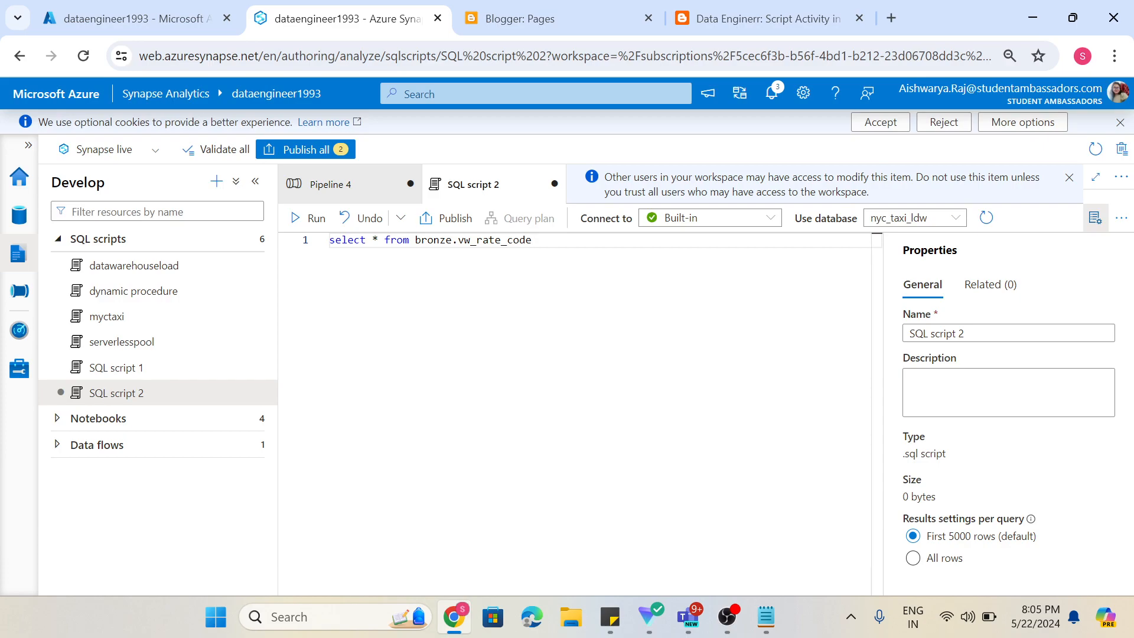
Run the SQL script on the Built-in pool, enlarge the results area and look through all returned rows
click(310, 219)
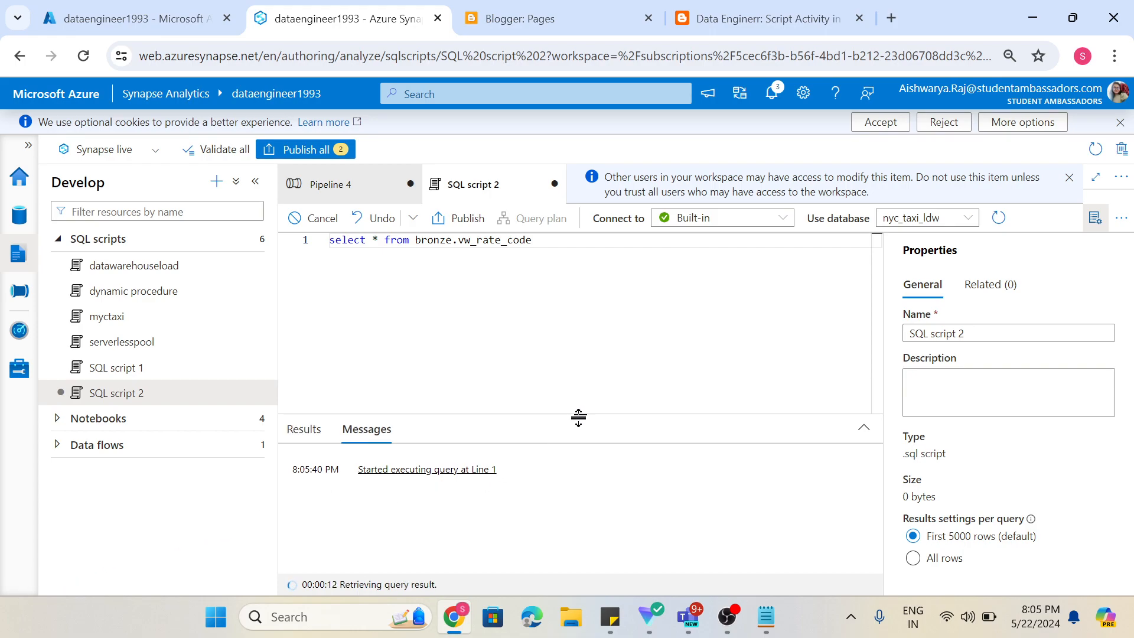
drag(579, 412, 595, 361)
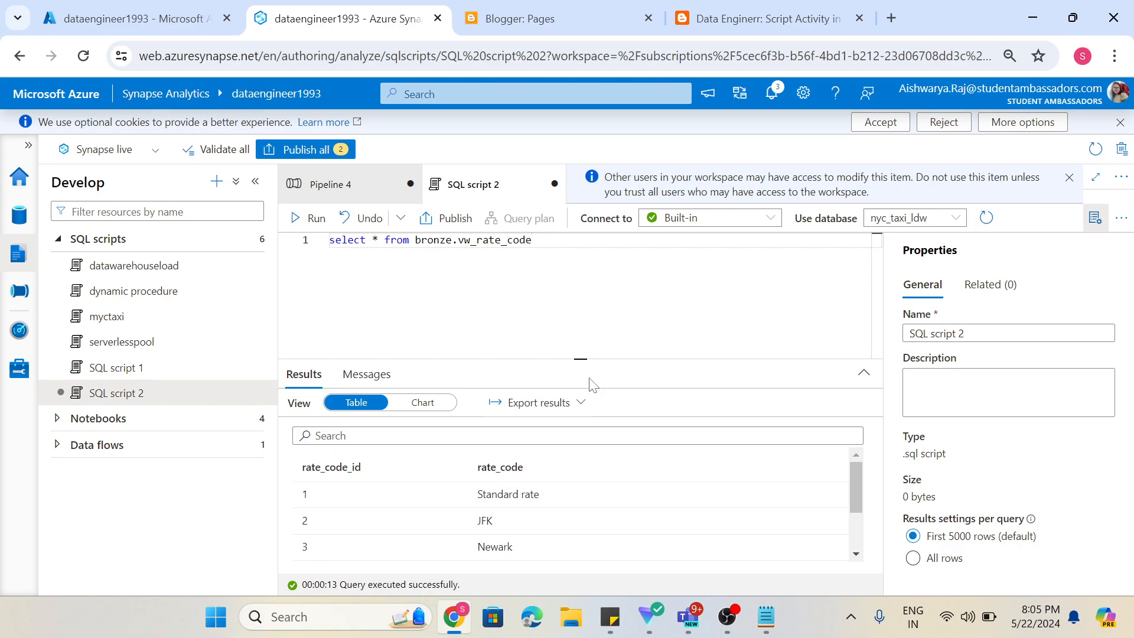
scroll(575, 496, down, 2)
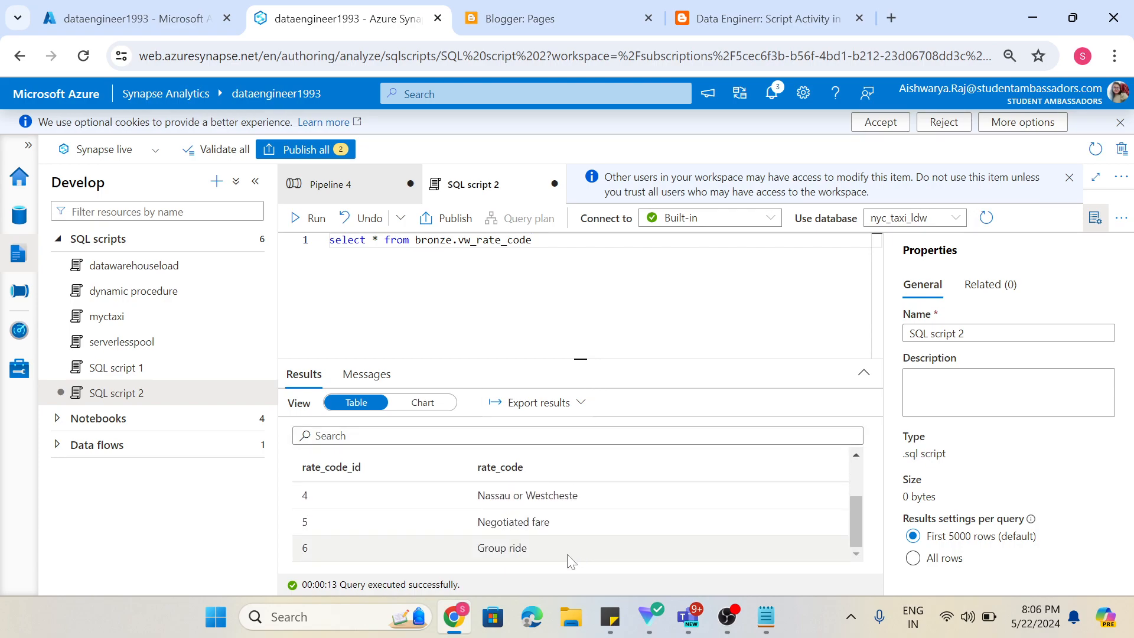
scroll(567, 543, up, 2)
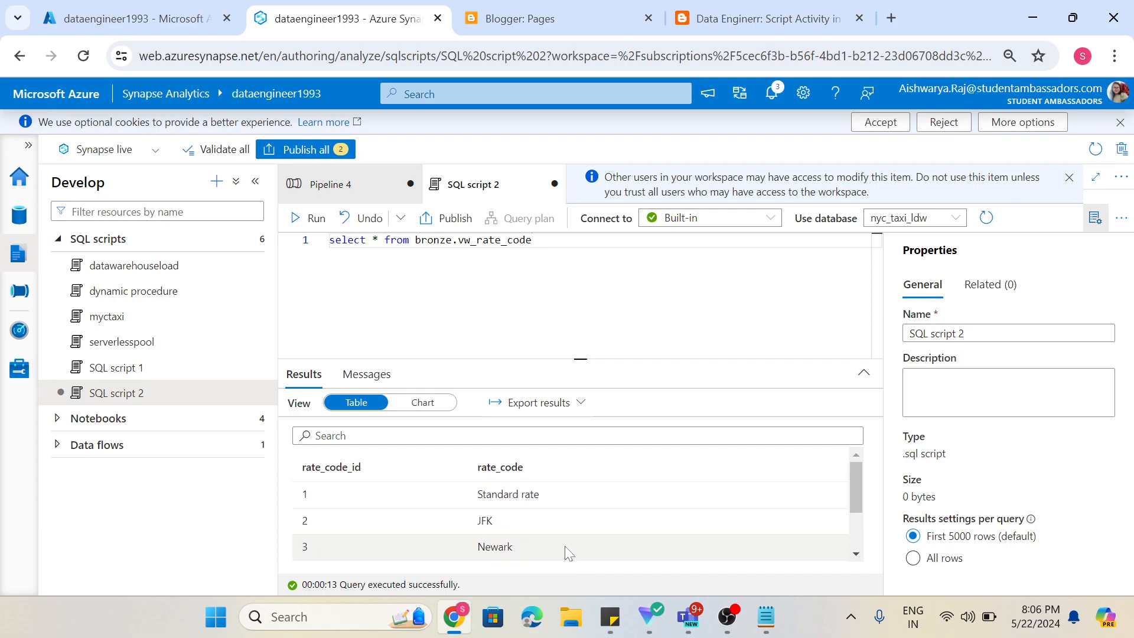
Return to Pipeline 4 and examine the Script1 activity's settings, including its script parameters and Advanced options
click(326, 186)
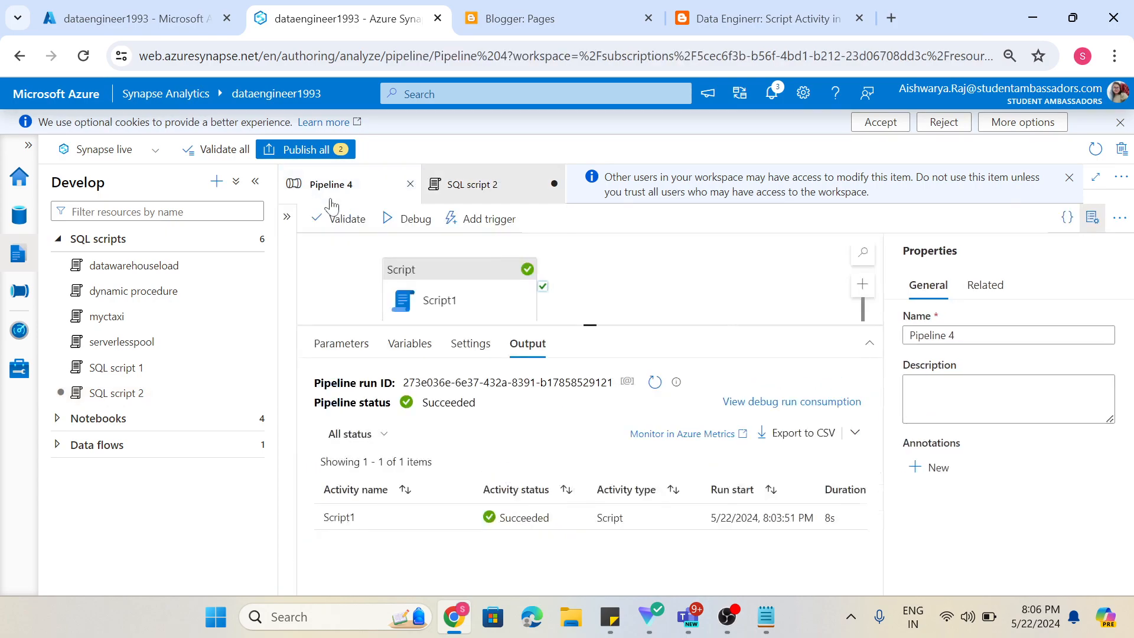
drag(595, 325, 607, 371)
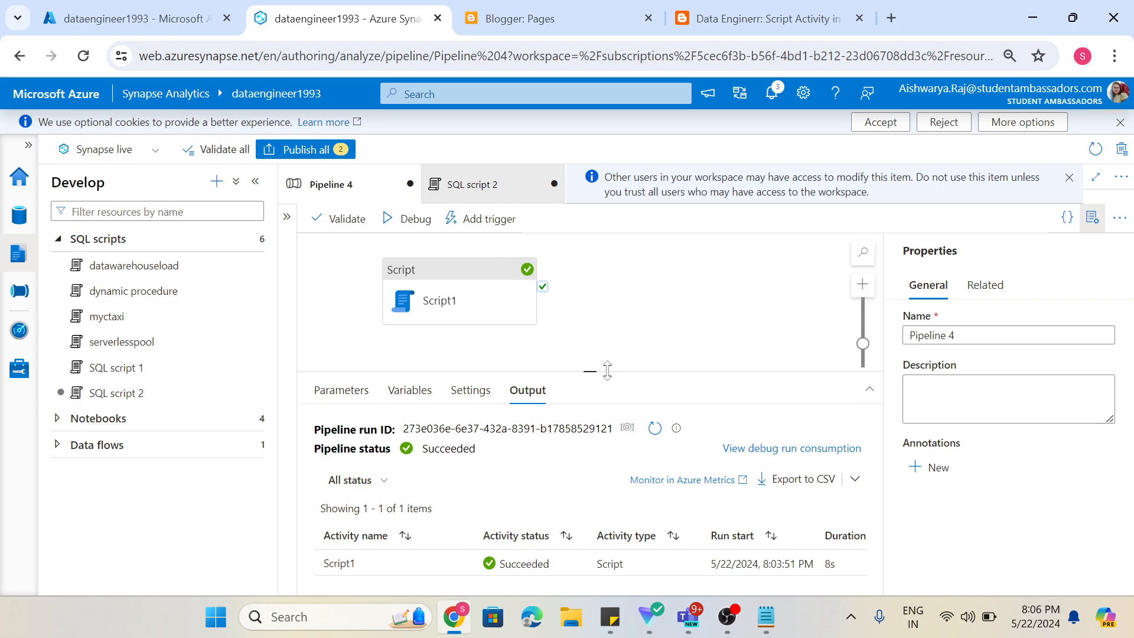
click(449, 298)
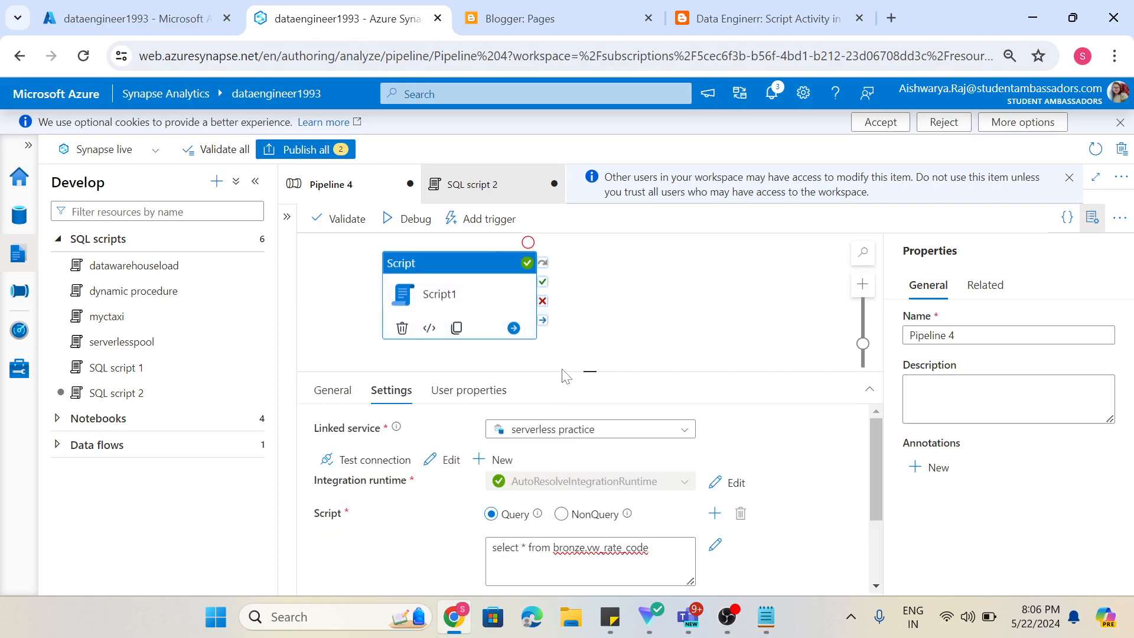
drag(594, 370, 592, 330)
scroll(426, 538, down, 2)
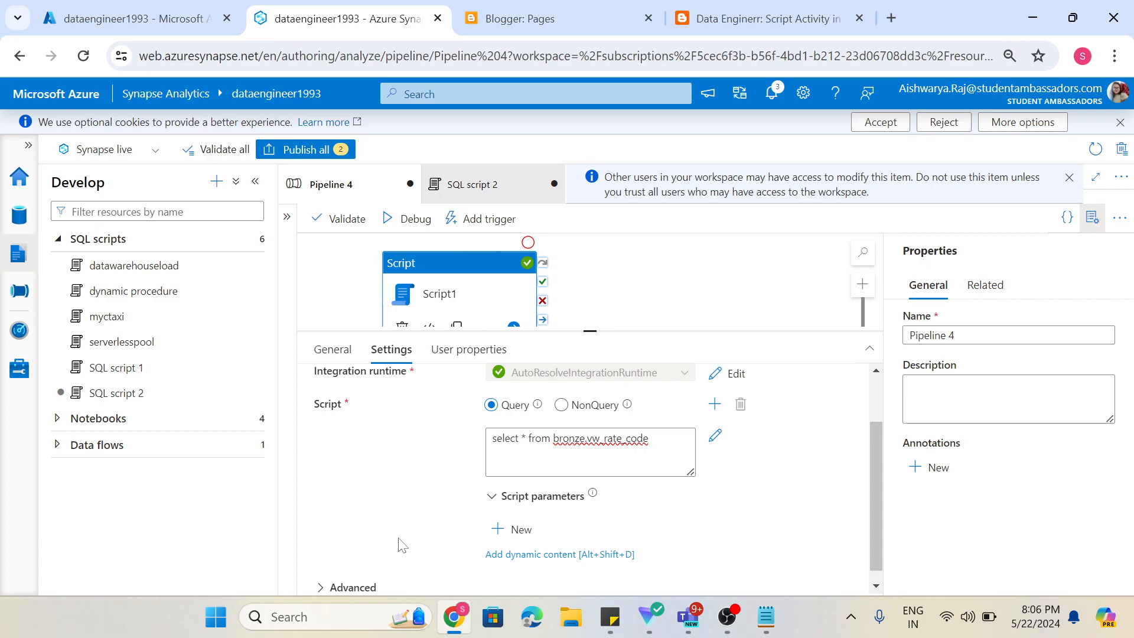
click(337, 575)
scroll(408, 480, down, 1)
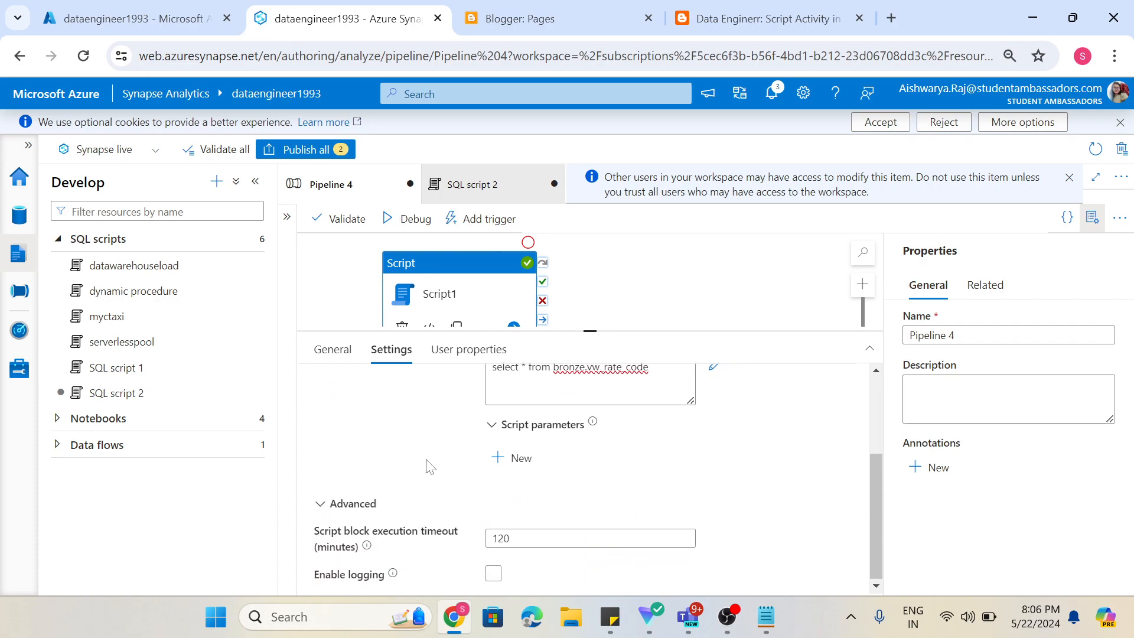
scroll(429, 467, up, 2)
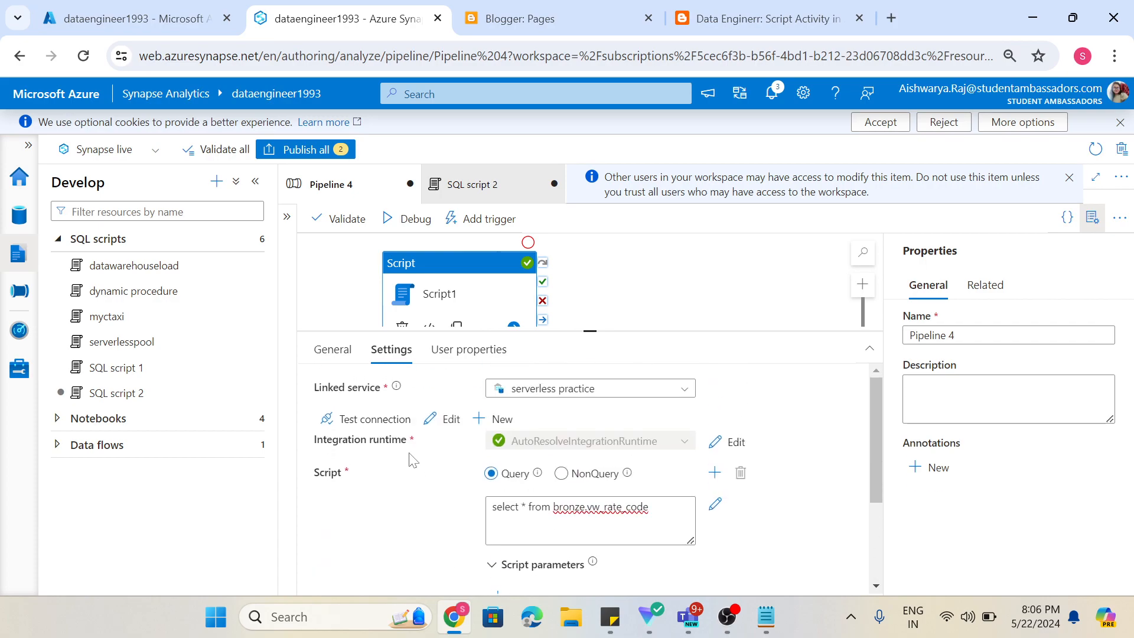
Examine the Script1 activity's general properties, including timeout, retry and secure input/output options, and deselect the activity
click(333, 350)
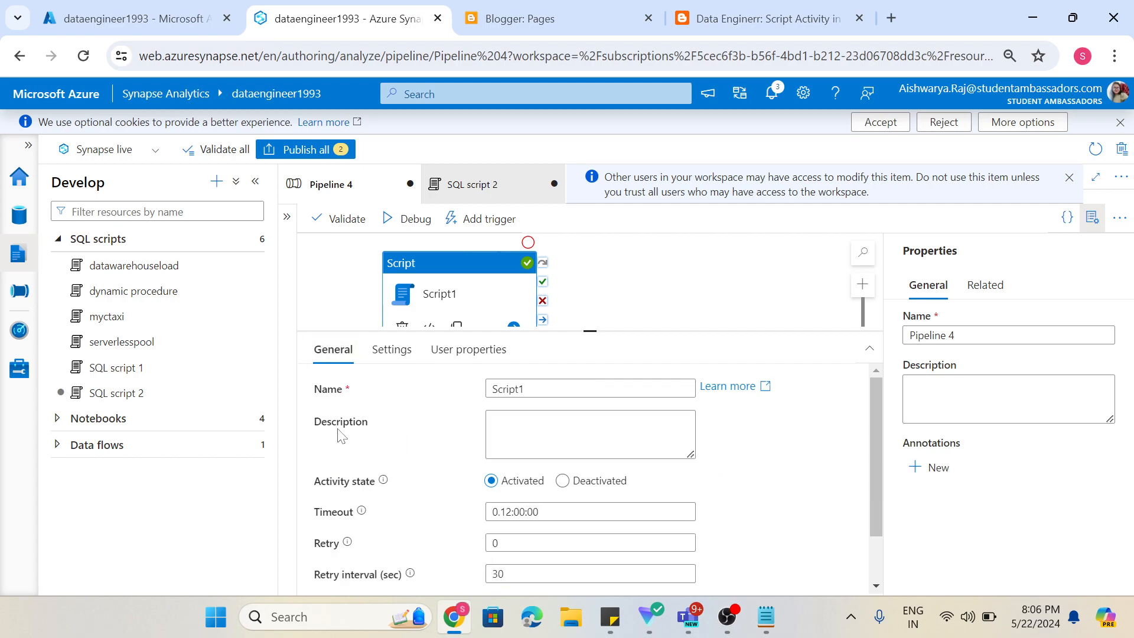
scroll(419, 482, down, 1)
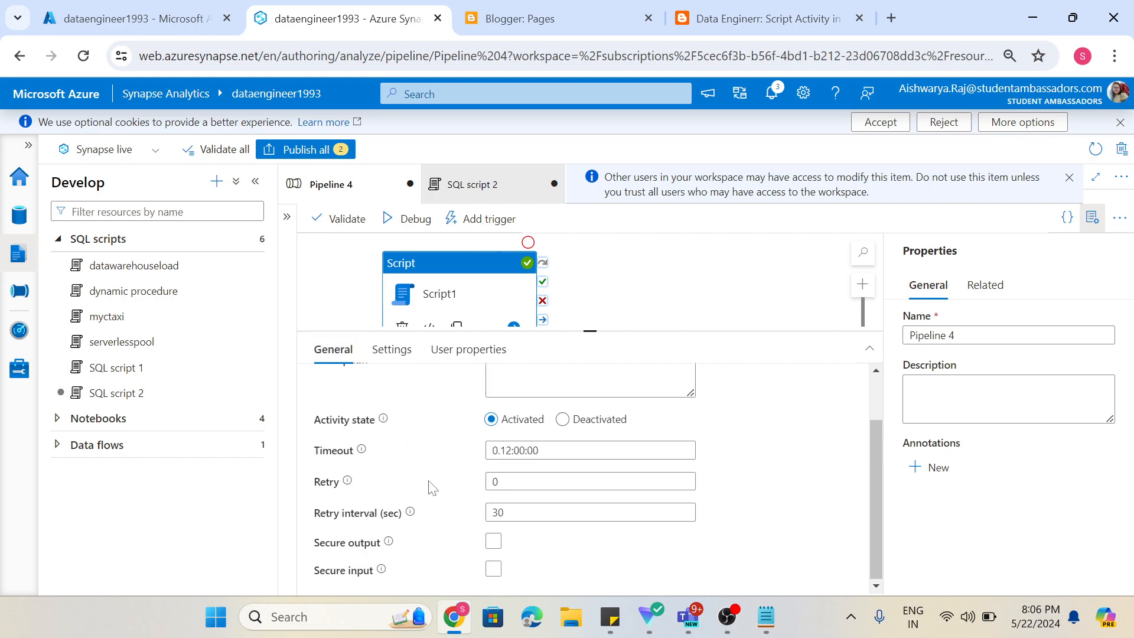
scroll(436, 529, up, 1)
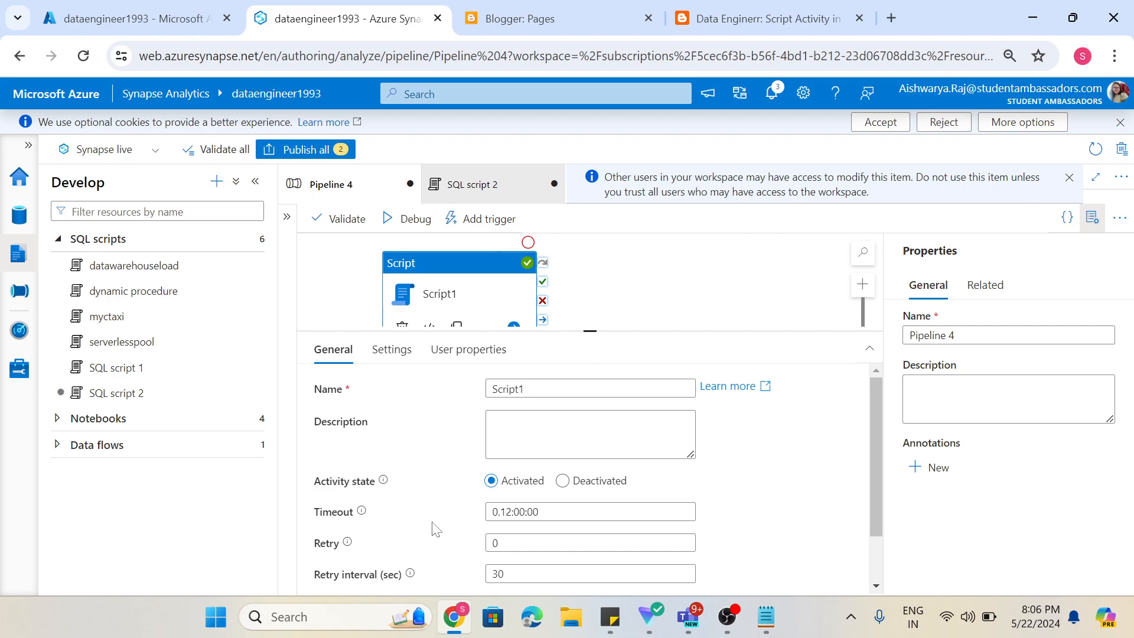
click(607, 295)
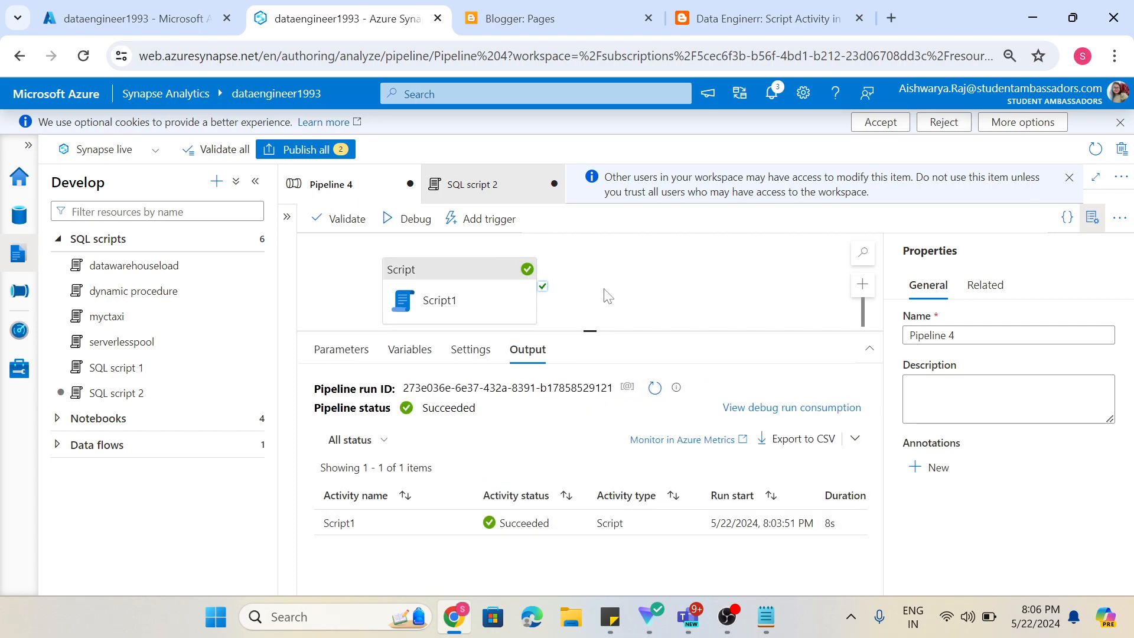